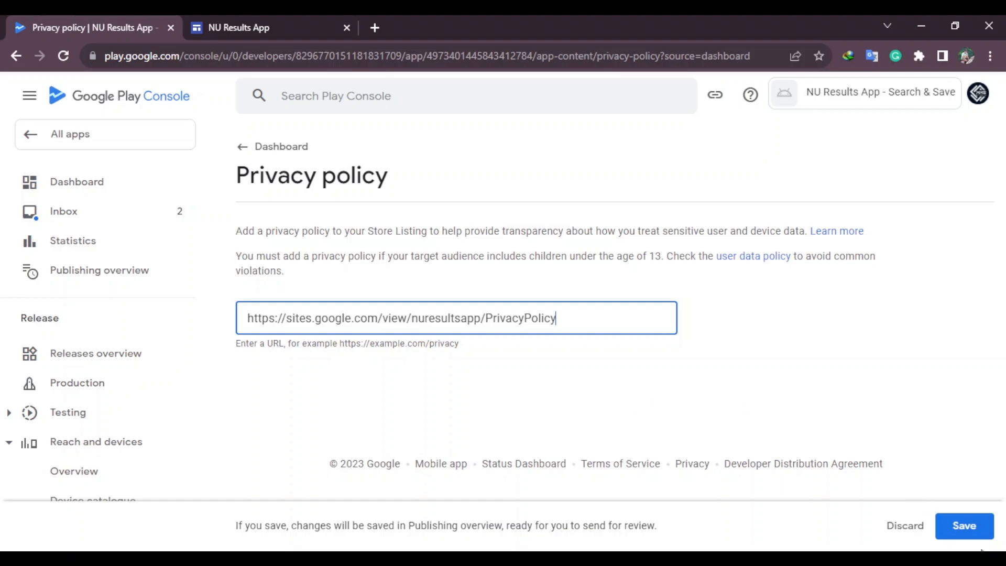
Declare under App access that all functionality is available without any access restrictions, and save
click(243, 151)
scroll(406, 324, down, 5)
click(428, 288)
scroll(367, 304, down, 3)
click(266, 316)
click(962, 527)
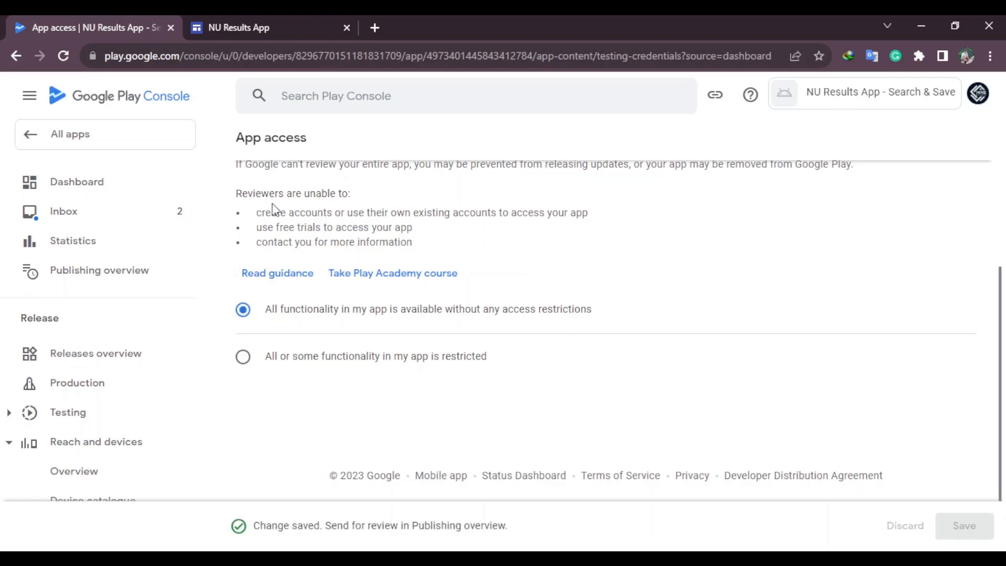
Declare under Ads that the app does not contain ads, and save
scroll(257, 147, up, 3)
click(253, 149)
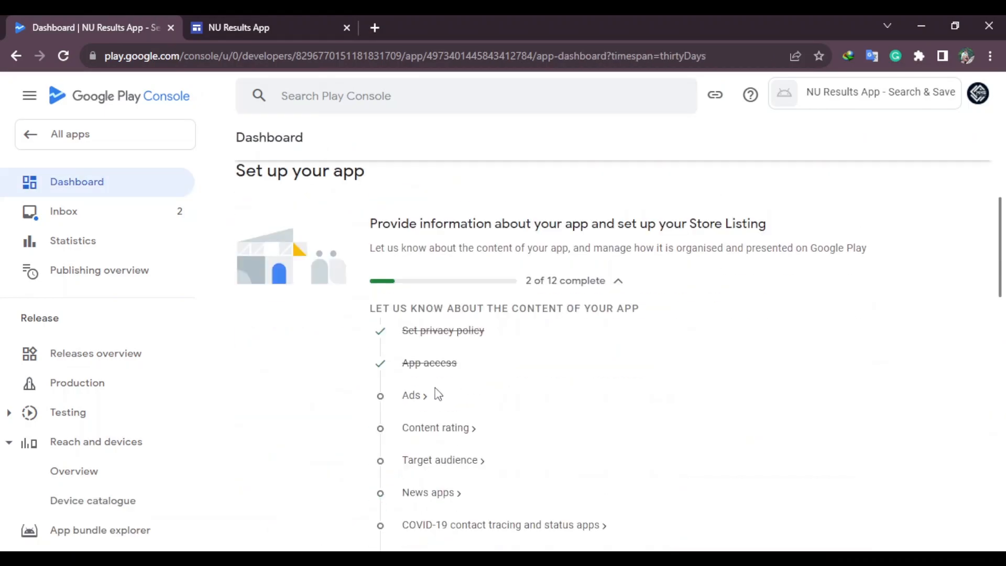
click(413, 396)
click(462, 364)
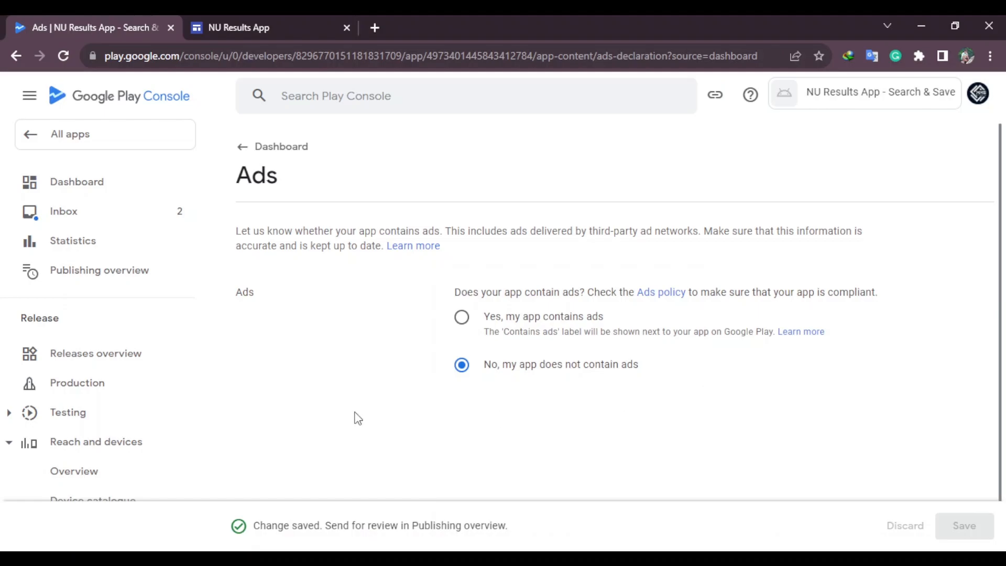
Start the content rating questionnaire with the contact email address and the category for all other app types
click(253, 147)
scroll(393, 332, down, 5)
click(435, 354)
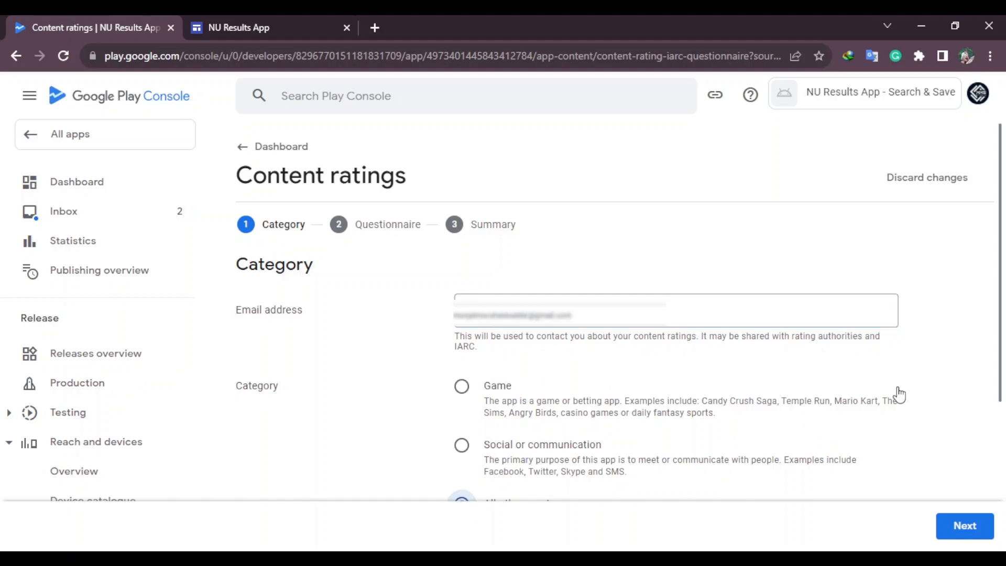
click(960, 524)
Answer No to the content rating questions up to and including promotion or sale of age-restricted products or activities
scroll(443, 366, down, 3)
click(307, 195)
scroll(375, 407, down, 2)
click(304, 397)
scroll(325, 372, down, 3)
click(308, 350)
scroll(364, 350, down, 2)
click(308, 349)
scroll(408, 360, down, 1)
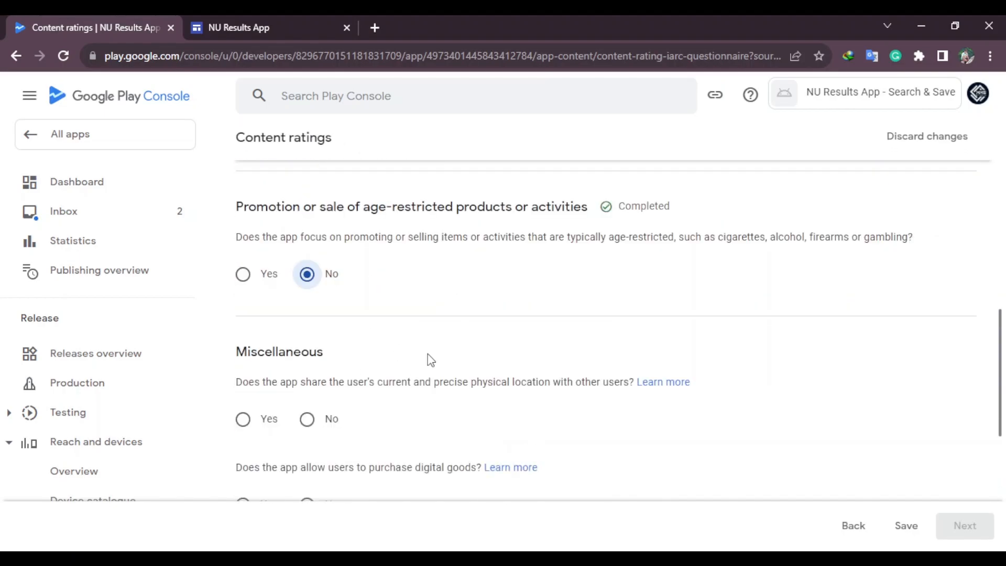
Answer No to location sharing, Yes to web browser or search engine and No to news or educational product, and save the questionnaire
click(308, 419)
scroll(317, 393, down, 3)
click(307, 454)
scroll(929, 451, down, 3)
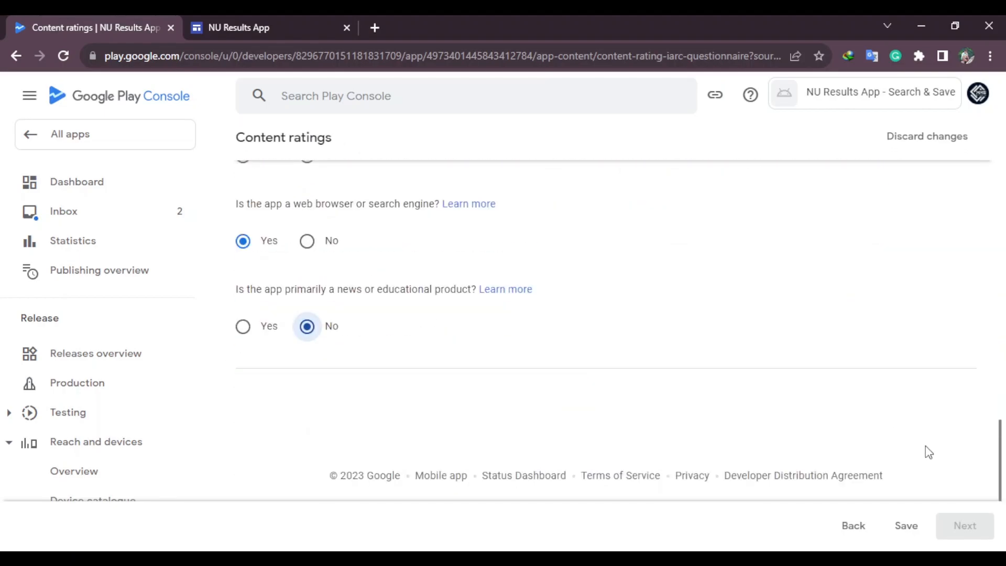
click(902, 529)
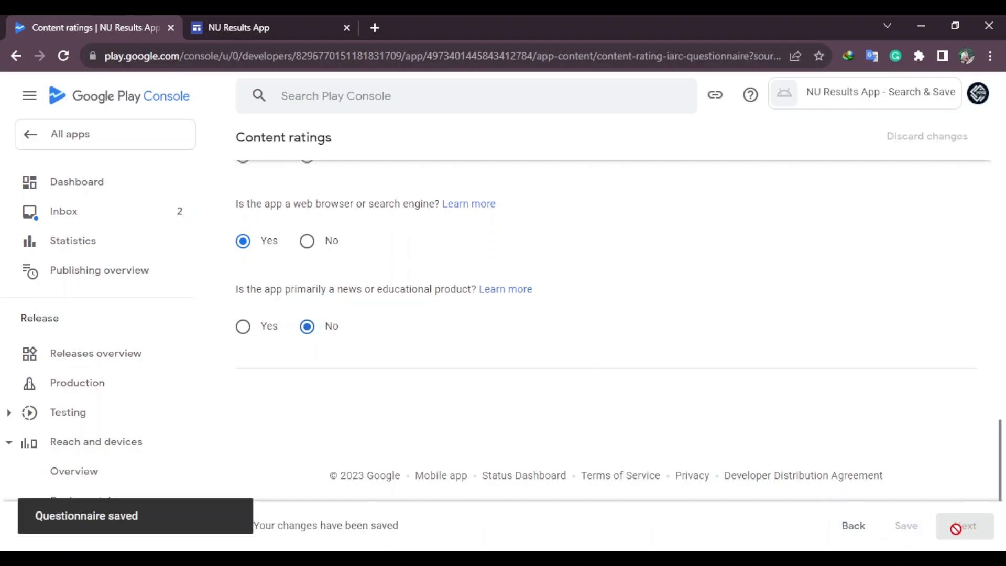
Answer No to users purchasing digital goods, then save and submit the content rating questionnaire
scroll(510, 341, up, 11)
scroll(510, 341, down, 10)
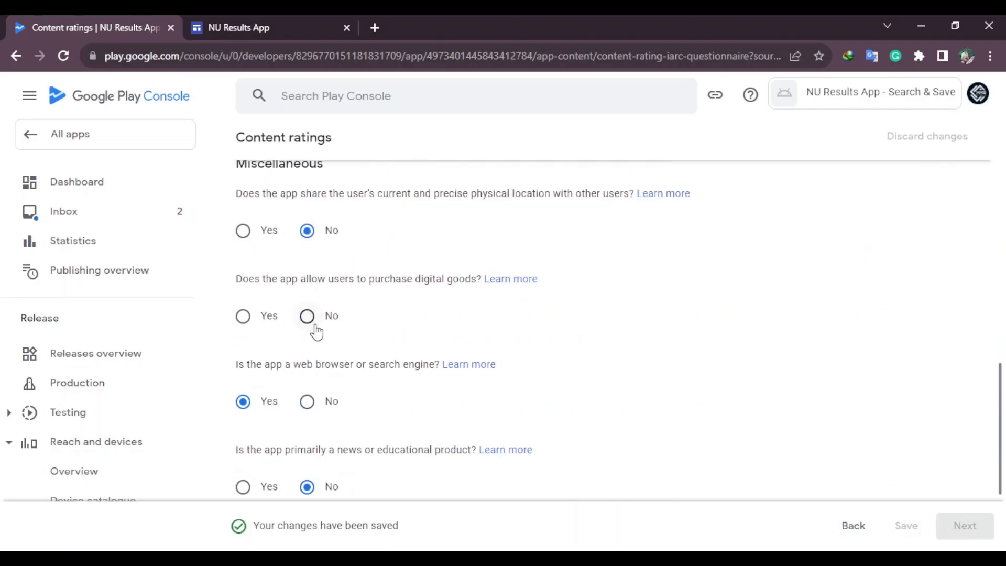
click(300, 321)
scroll(532, 413, down, 3)
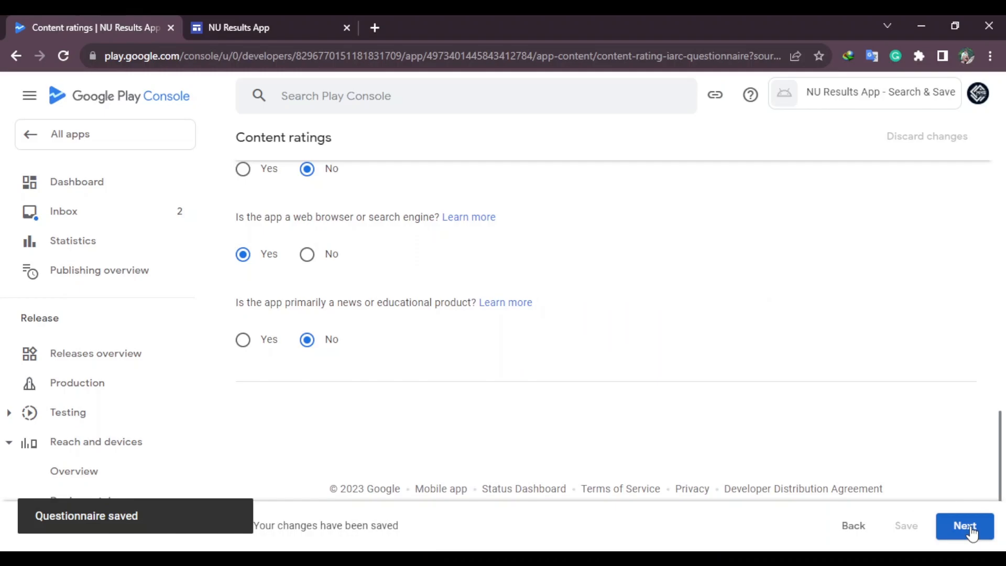
click(965, 527)
scroll(629, 301, down, 15)
click(963, 526)
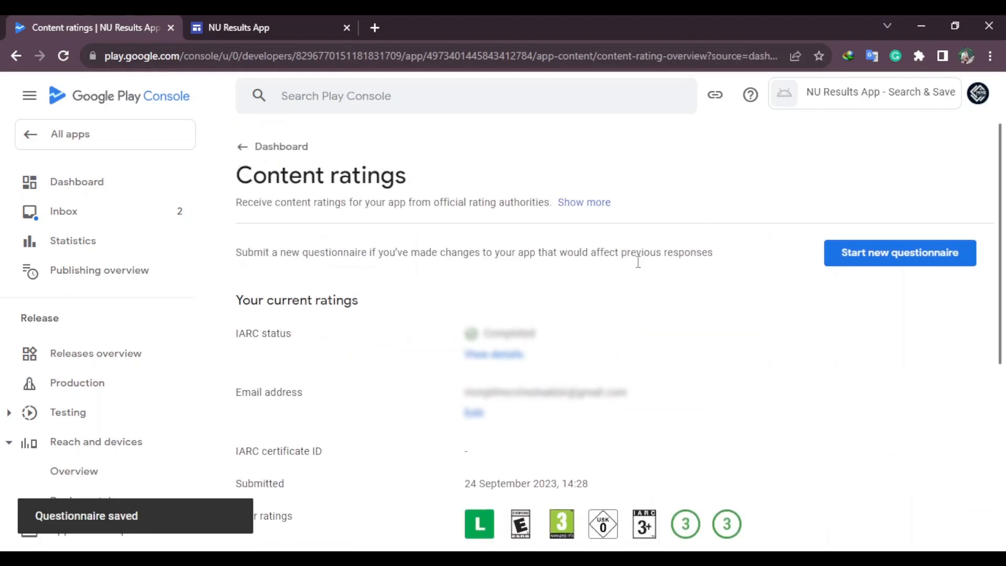
Set the target audience to 18 and over, answer No to unintentional appeal to children, and save
click(245, 147)
scroll(461, 409, down, 6)
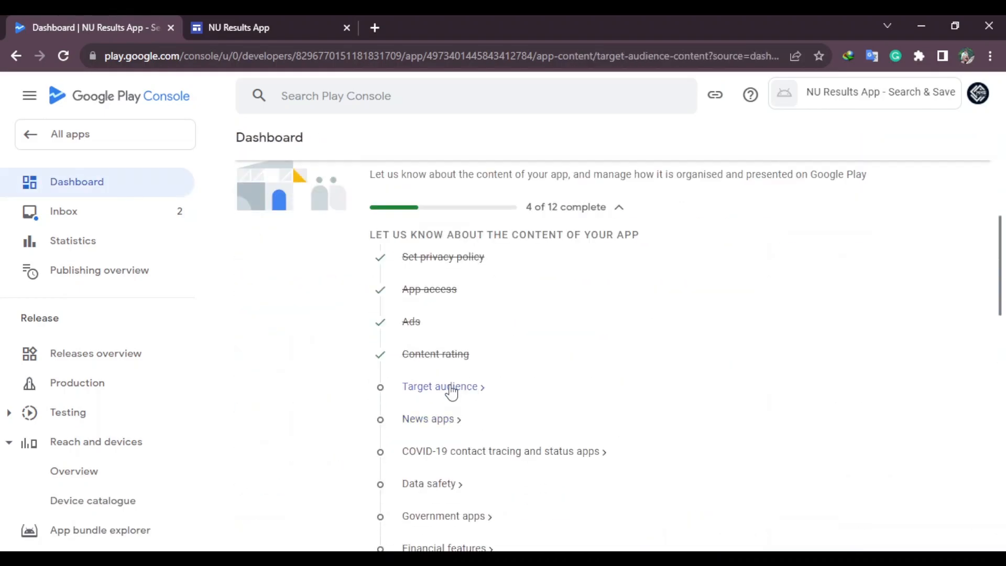
click(452, 391)
click(461, 333)
click(965, 525)
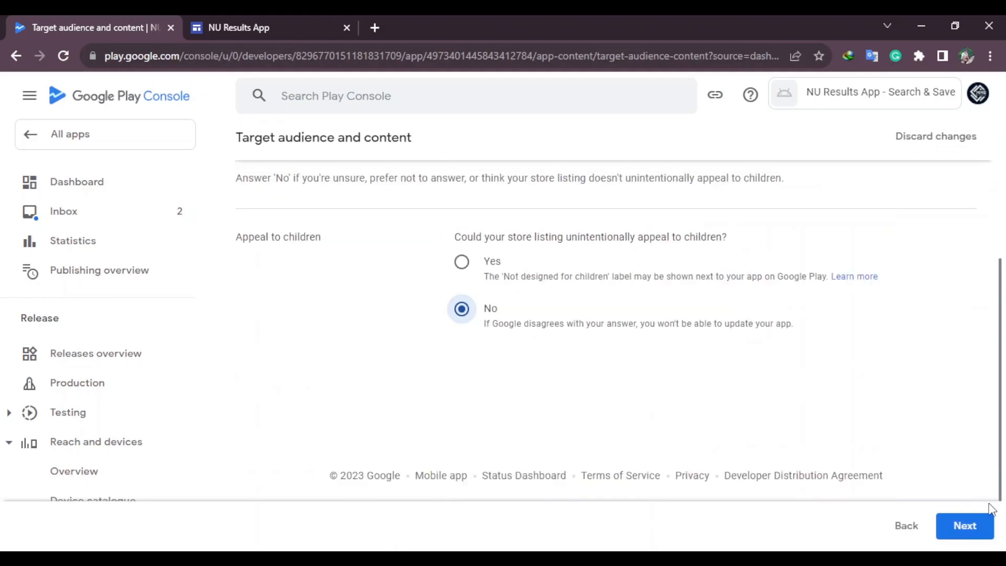
drag(455, 243, 786, 237)
click(965, 525)
scroll(849, 479, down, 2)
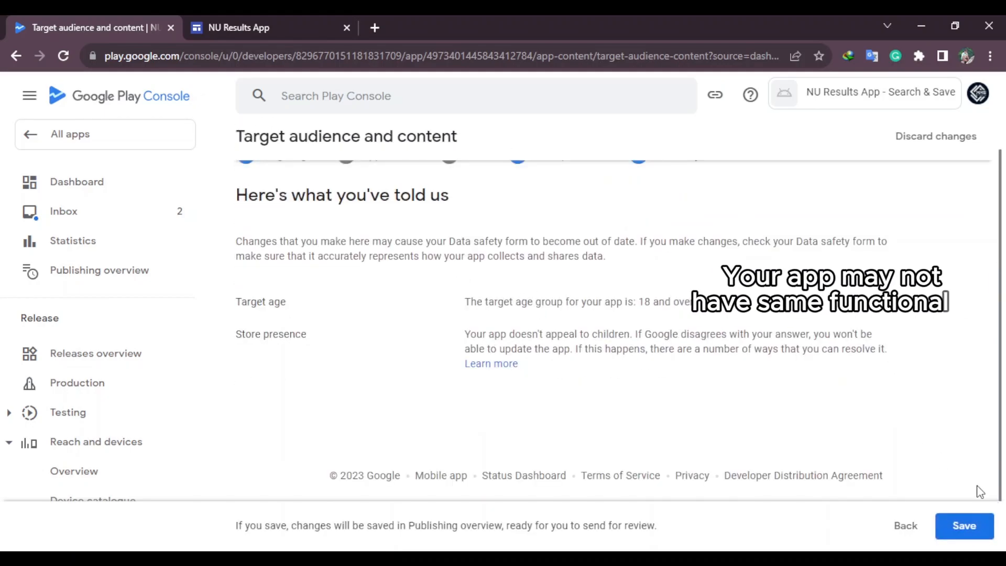
click(965, 526)
Declare under News apps that the app is not a news app, and save
click(269, 145)
scroll(436, 355, down, 10)
click(439, 271)
click(462, 288)
click(965, 526)
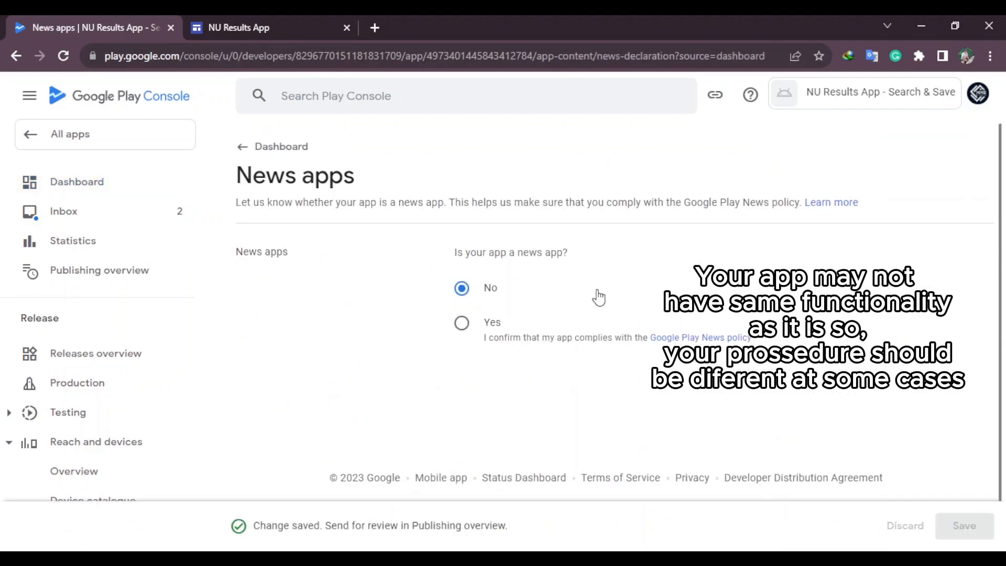
Complete the COVID-19 contact tracing and status apps declaration
click(266, 147)
scroll(467, 359, down, 10)
click(467, 356)
click(242, 357)
Start the Data safety form and answer Yes to collecting or sharing required user data types
click(243, 150)
scroll(433, 335, down, 10)
click(433, 333)
scroll(463, 353, down, 5)
click(965, 526)
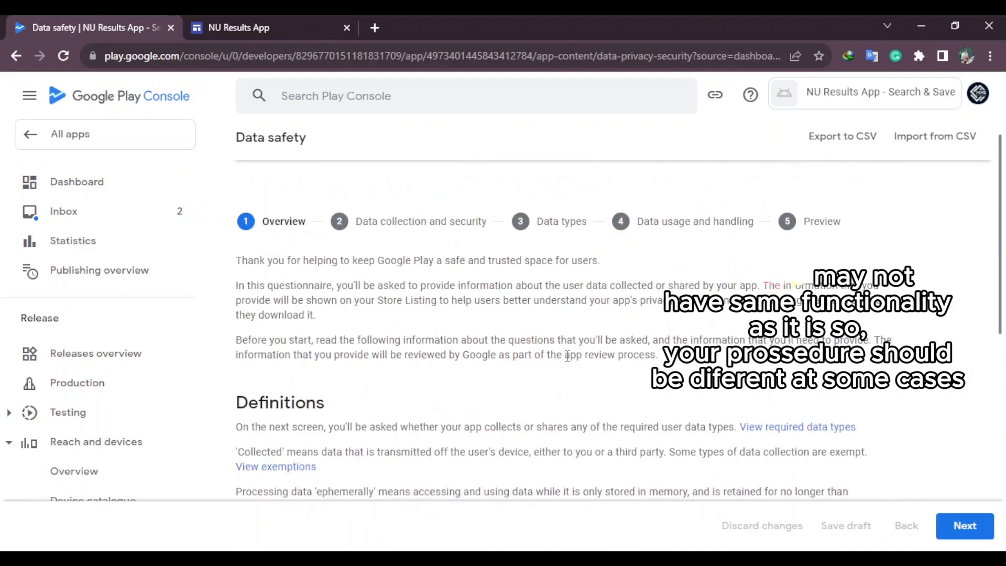
click(242, 388)
scroll(467, 404, down, 3)
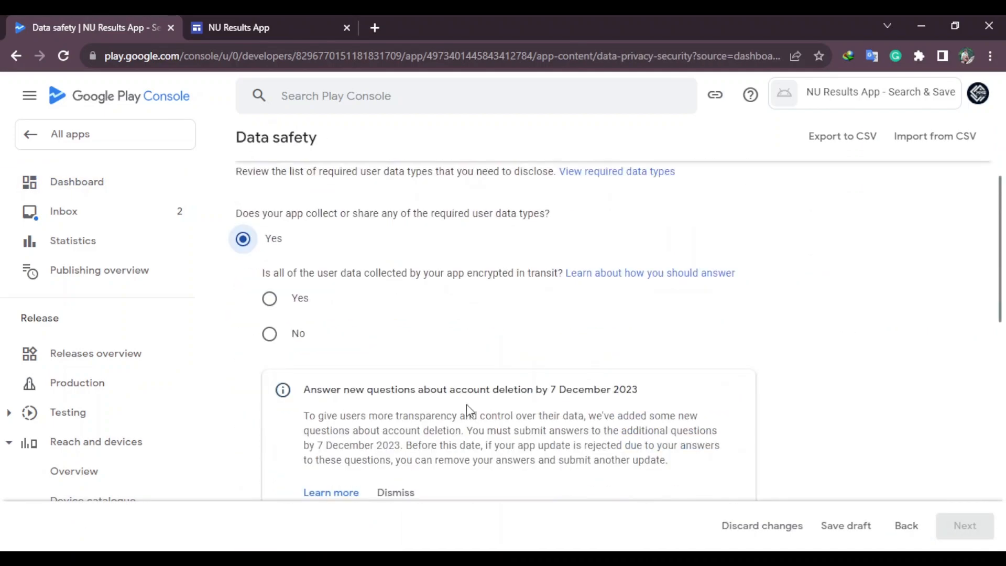
Declare that data is encrypted in transit, users cannot create an account, and user data is automatically deleted within 90 days
scroll(461, 354, down, 7)
scroll(370, 380, down, 2)
scroll(400, 400, up, 9)
scroll(339, 330, down, 7)
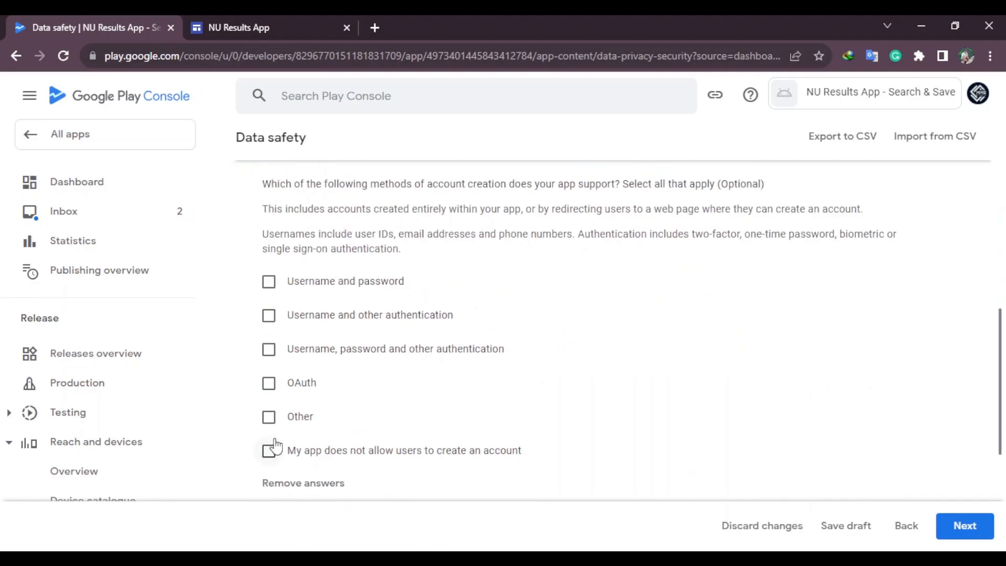
scroll(364, 457, down, 4)
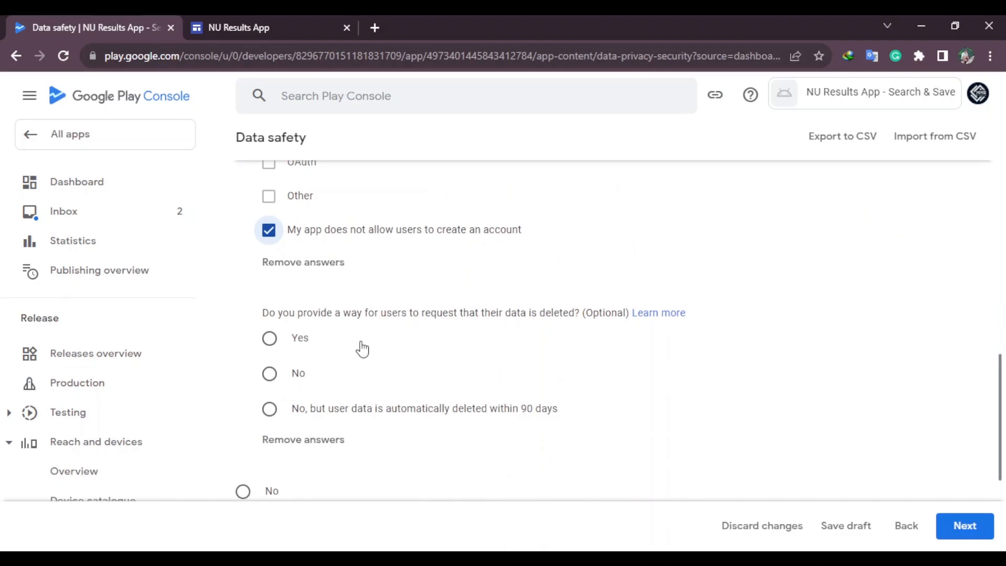
click(263, 420)
scroll(419, 404, down, 3)
scroll(505, 335, up, 15)
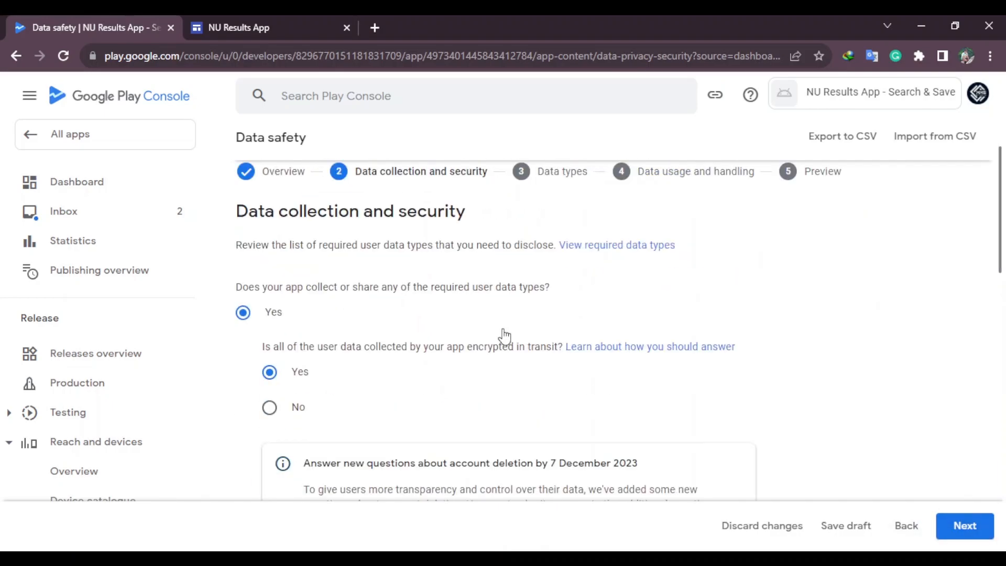
Continue to the data types and select Approximate location and, under Personal info, Other info
click(976, 530)
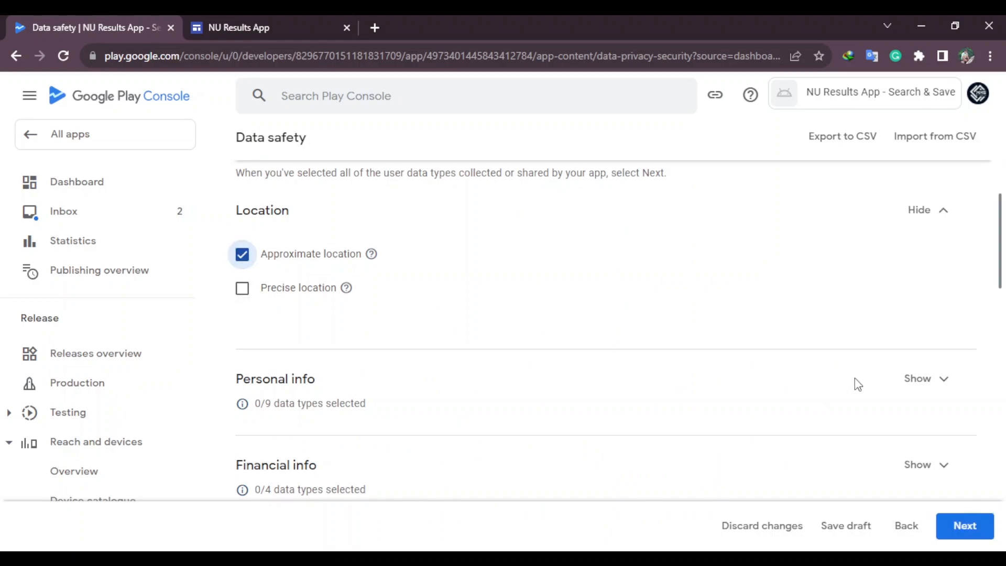
click(831, 393)
scroll(356, 378, down, 3)
click(240, 403)
scroll(566, 357, down, 3)
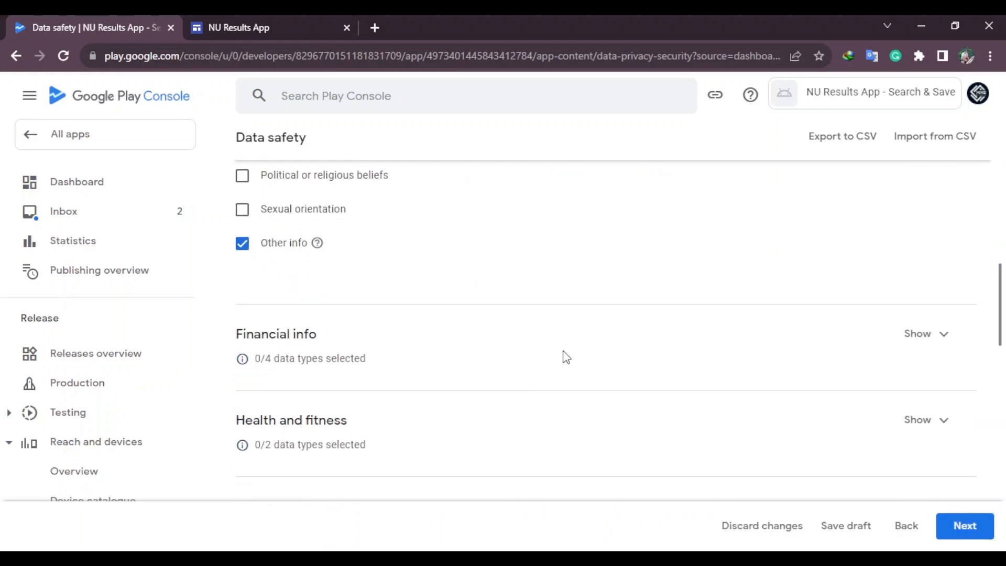
Select Device or other IDs and the Crash logs, Diagnostics and Other app performance data types
click(944, 336)
scroll(438, 391, down, 5)
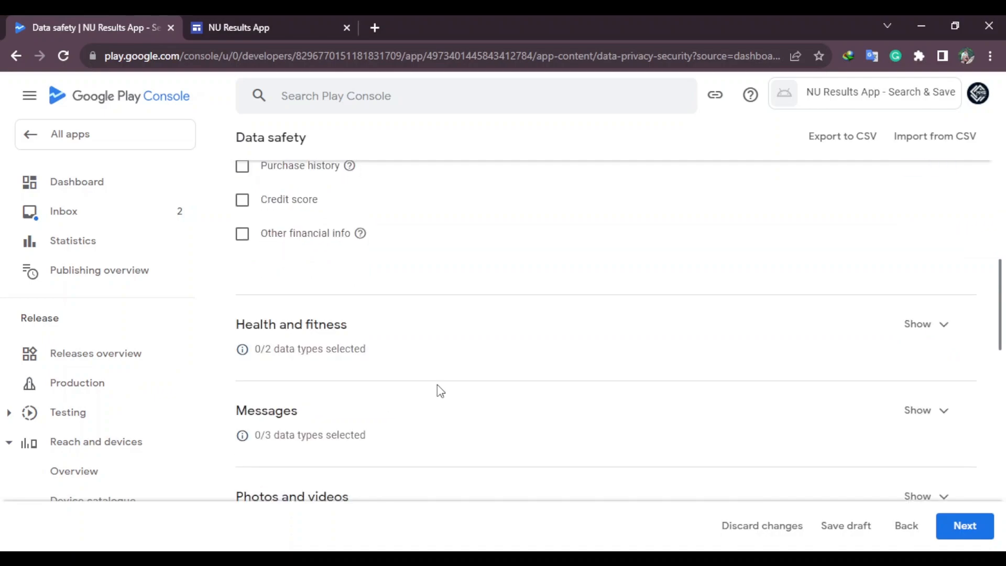
scroll(545, 369, down, 15)
click(907, 339)
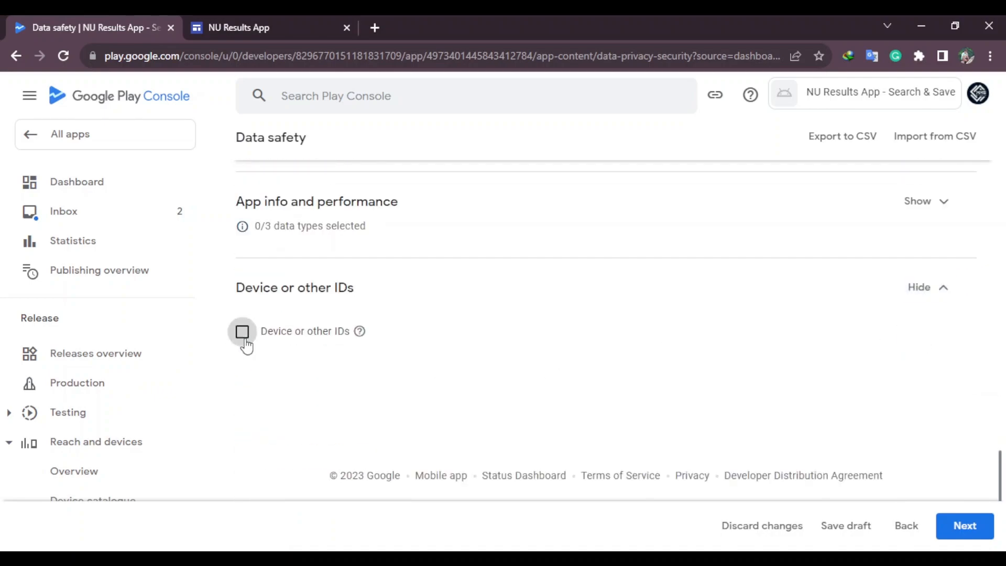
click(242, 334)
click(951, 272)
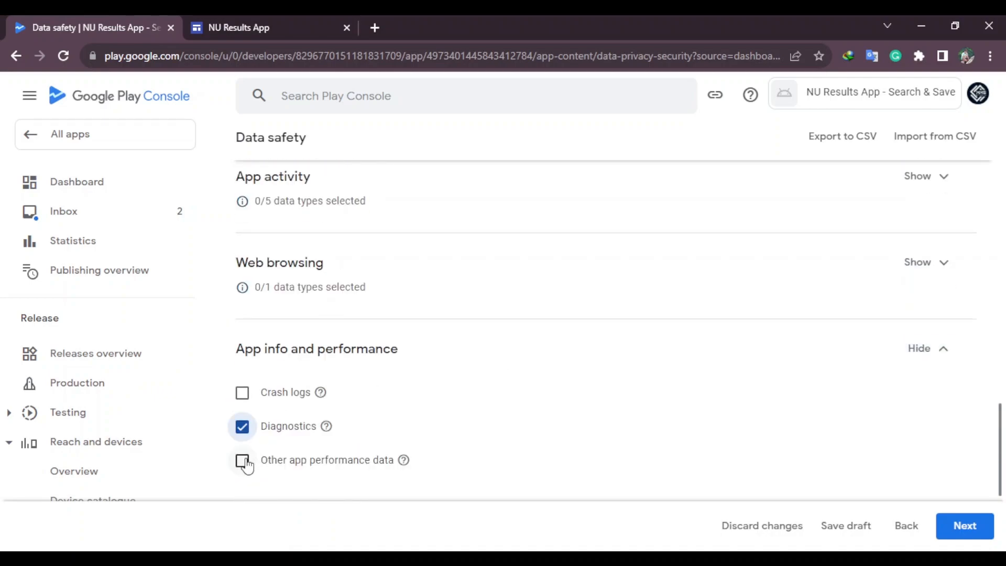
Review the remaining data categories, including Web browsing, App activity and Calendar
click(945, 259)
click(925, 249)
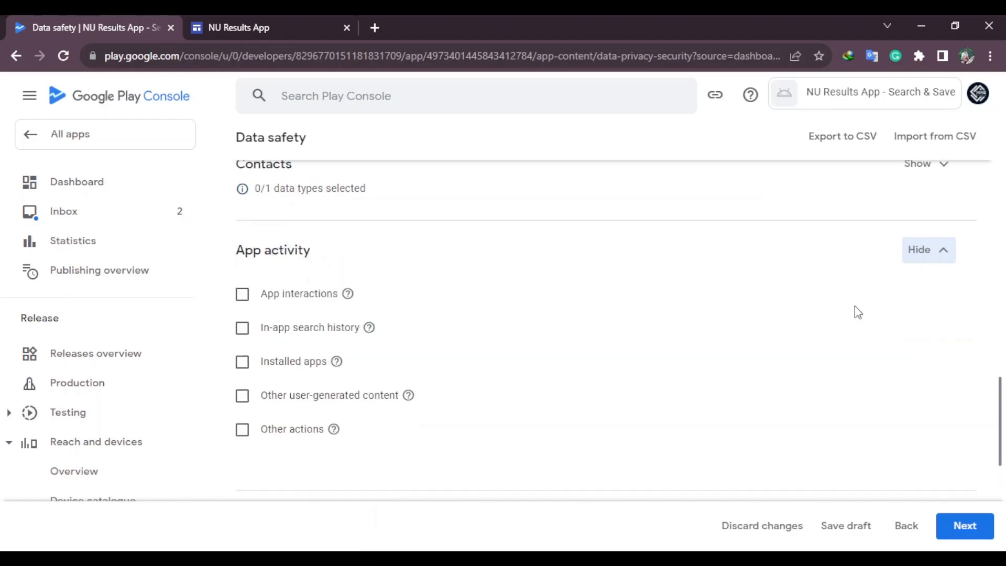
click(923, 245)
scroll(838, 288, up, 15)
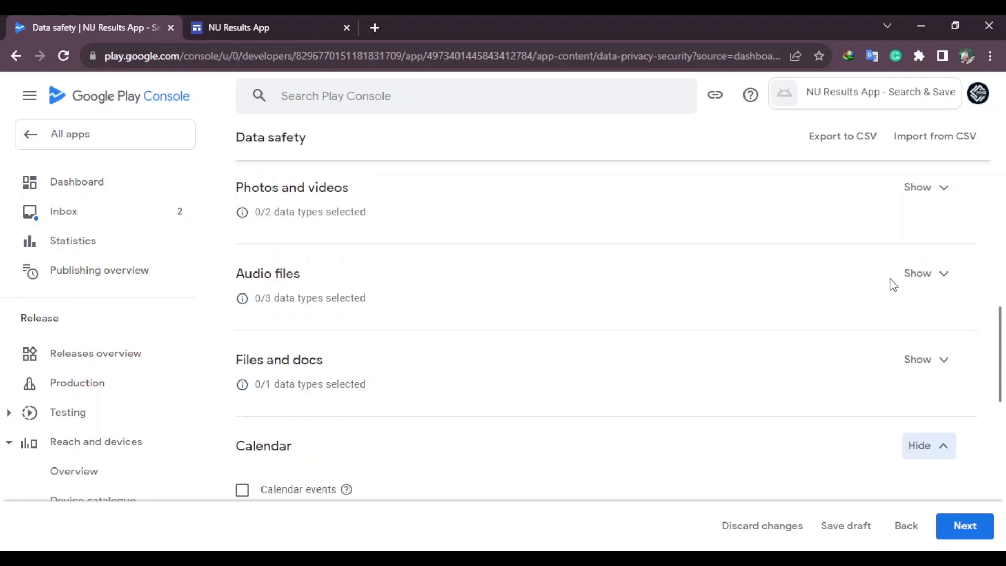
scroll(949, 191, down, 5)
Declare the Other info data as processed ephemerally, optional for users and collected for app functionality, and save
click(949, 191)
click(832, 272)
scroll(272, 301, down, 4)
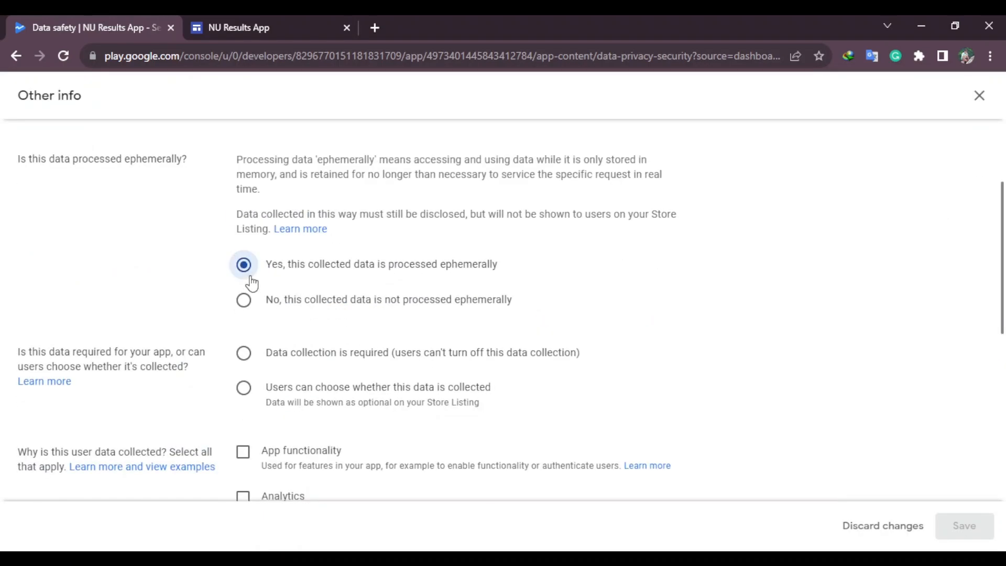
click(411, 375)
click(243, 452)
scroll(535, 350, down, 8)
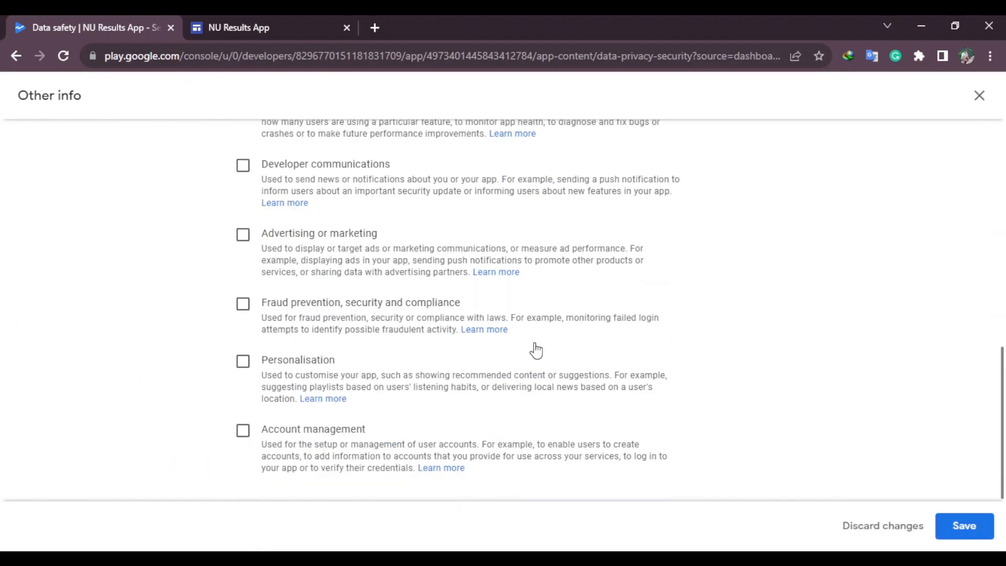
click(963, 526)
Declare the Approximate location data as processed ephemerally with users able to choose its collection, and save
click(929, 308)
click(932, 345)
scroll(909, 404, down, 4)
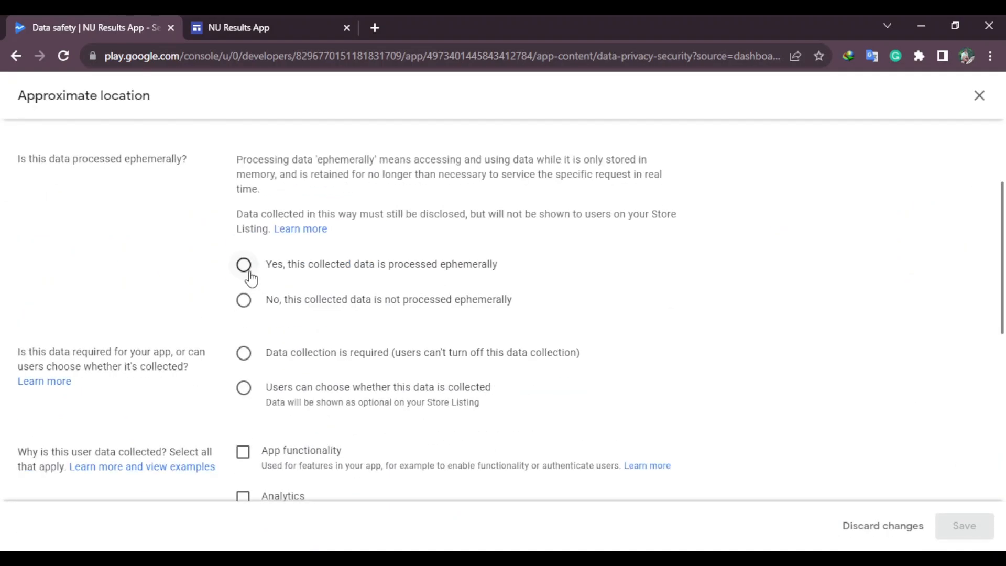
click(244, 387)
scroll(383, 364, down, 3)
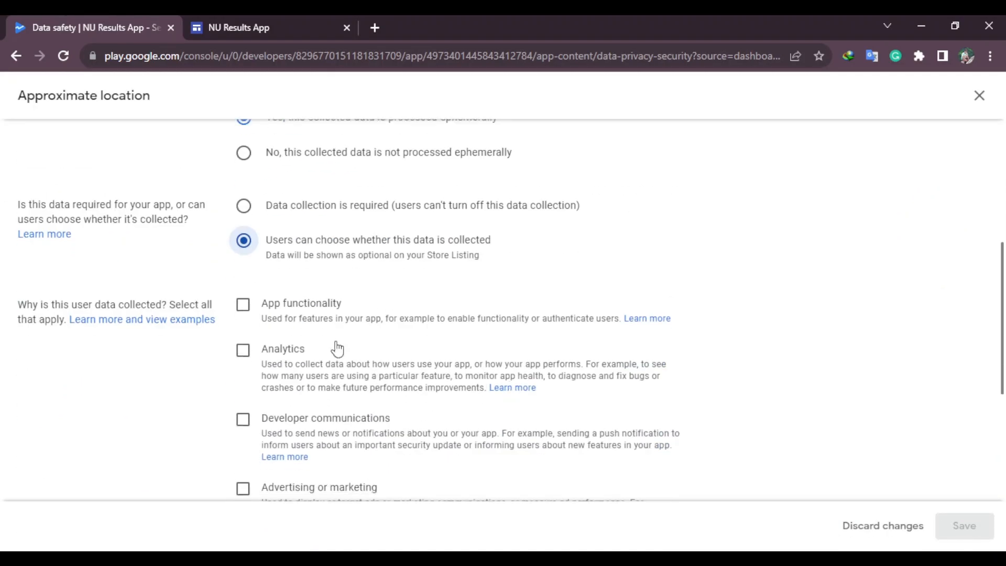
scroll(411, 371, down, 4)
scroll(563, 382, up, 2)
click(964, 526)
Declare the Crash logs data as collected, processed ephemerally and required, and save
scroll(467, 310, down, 3)
scroll(468, 311, up, 2)
click(927, 395)
click(886, 435)
click(240, 271)
scroll(259, 311, down, 3)
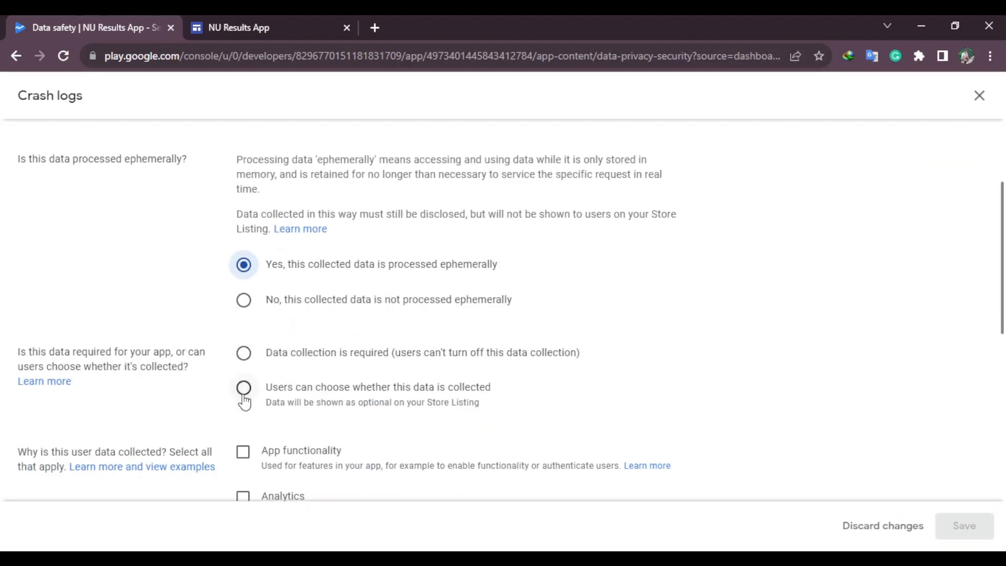
click(243, 353)
scroll(249, 325, down, 3)
click(965, 526)
Declare the Diagnostics data as collected, processed ephemerally and required for analytics, and save
click(936, 324)
click(243, 273)
scroll(244, 272, down, 2)
click(243, 265)
scroll(412, 359, down, 2)
click(245, 207)
click(240, 353)
click(965, 526)
Declare the Other app performance data as collected, processed ephemerally and required for analytics, and save
click(936, 360)
click(243, 272)
scroll(244, 315, down, 4)
click(243, 263)
click(243, 350)
scroll(244, 356, down, 3)
click(243, 351)
click(965, 526)
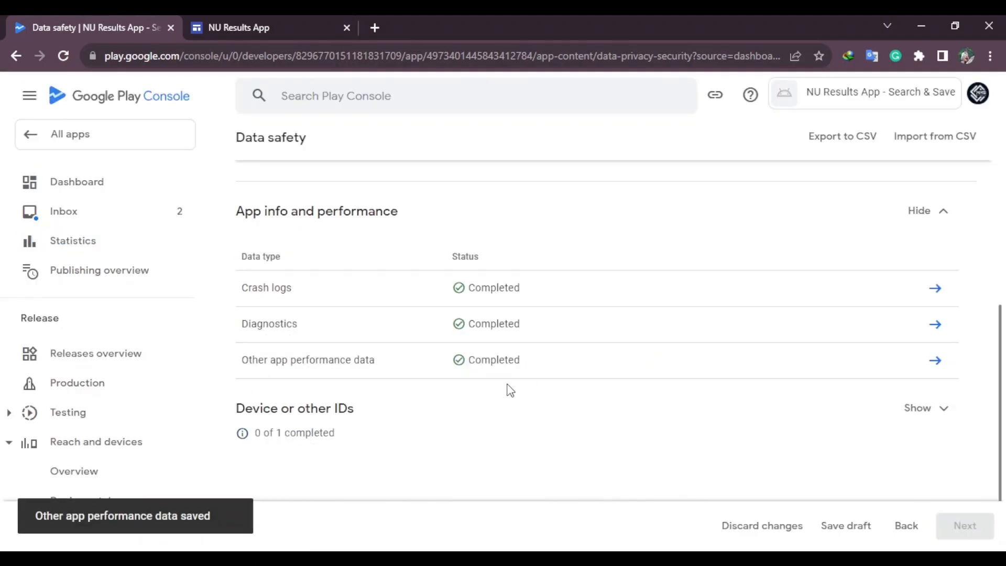
Declare the Device or other IDs data as collected, processed ephemerally and required, choose its collection purposes, and save
click(925, 409)
scroll(925, 399, down, 2)
click(936, 361)
click(242, 273)
scroll(294, 356, down, 5)
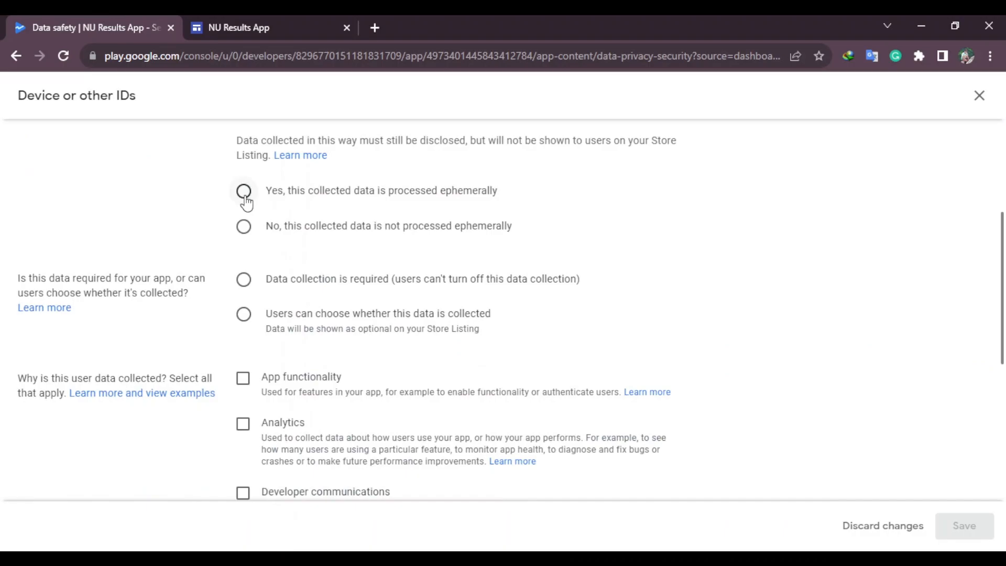
click(252, 280)
scroll(244, 367, down, 3)
click(242, 414)
scroll(242, 414, down, 3)
click(243, 321)
scroll(294, 404, up, 5)
scroll(242, 388, down, 5)
click(964, 526)
Continue to the Data safety preview and save the completed form
scroll(568, 366, up, 5)
scroll(734, 445, down, 8)
click(961, 528)
scroll(314, 228, up, 2)
Complete and save the Government apps declaration, and return to the app's setup checklist
click(282, 146)
scroll(471, 384, down, 7)
click(445, 435)
click(243, 355)
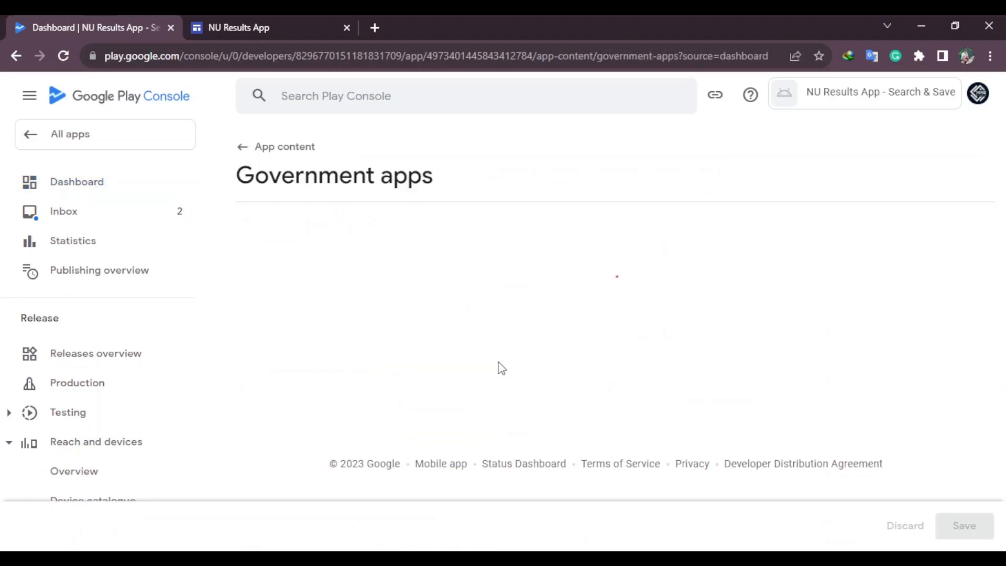
click(970, 531)
click(281, 147)
scroll(467, 333, down, 7)
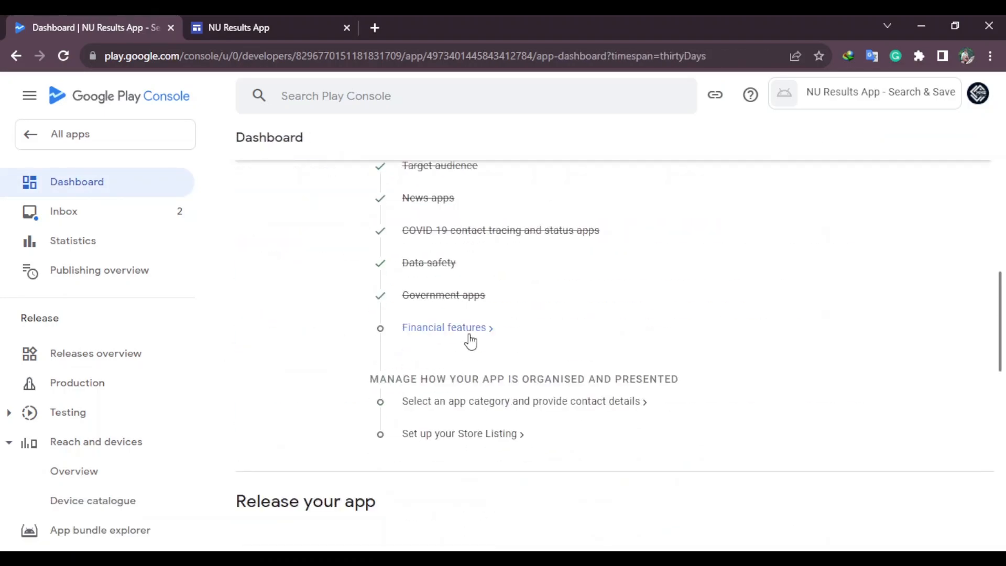
Complete and save the Financial features declaration, and return to the app's setup checklist
click(445, 328)
scroll(316, 418, down, 8)
scroll(427, 355, up, 5)
click(965, 525)
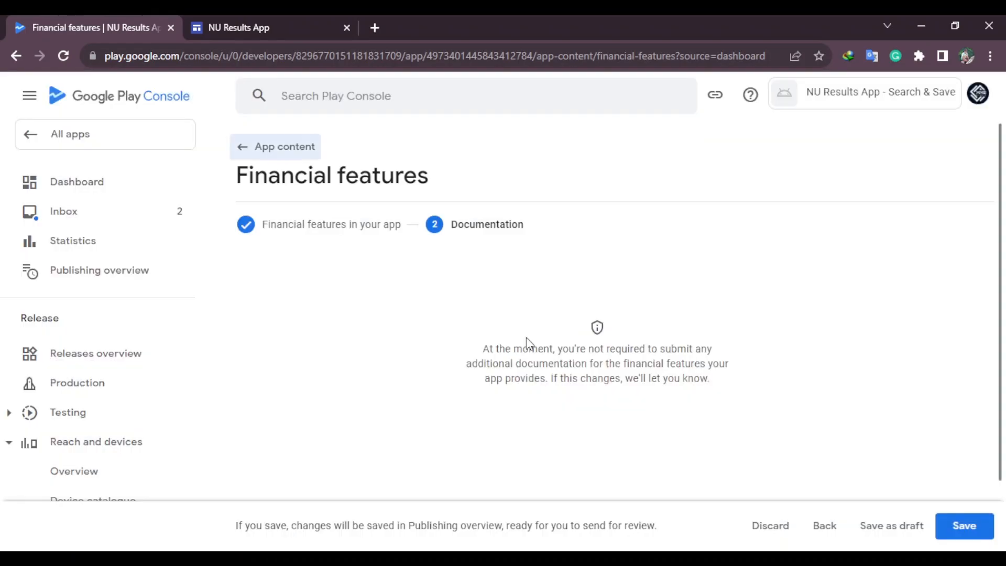
click(964, 526)
click(278, 146)
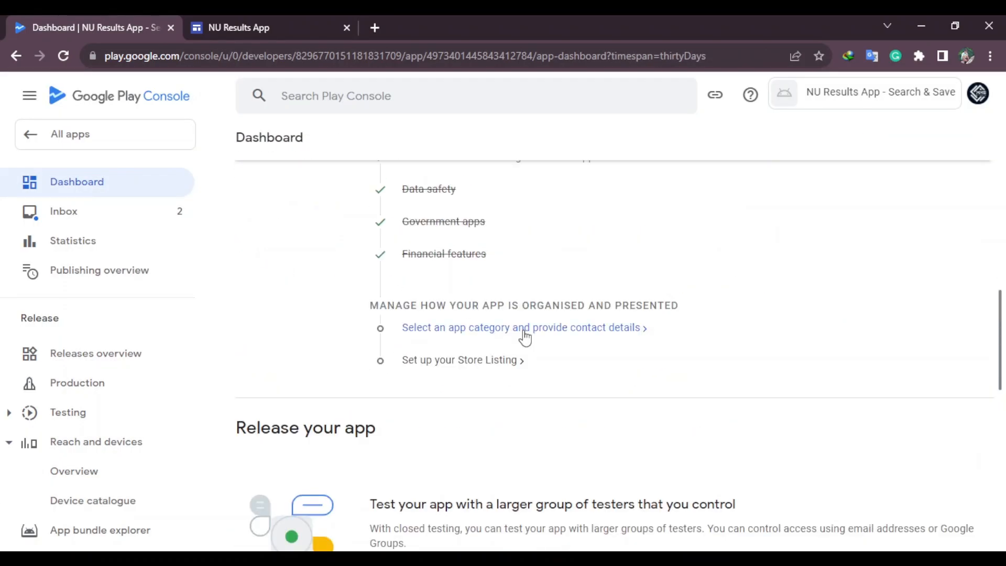
In the store settings, set the application type to App and the category to Education, and save
click(524, 330)
scroll(514, 376, down, 4)
scroll(646, 372, up, 4)
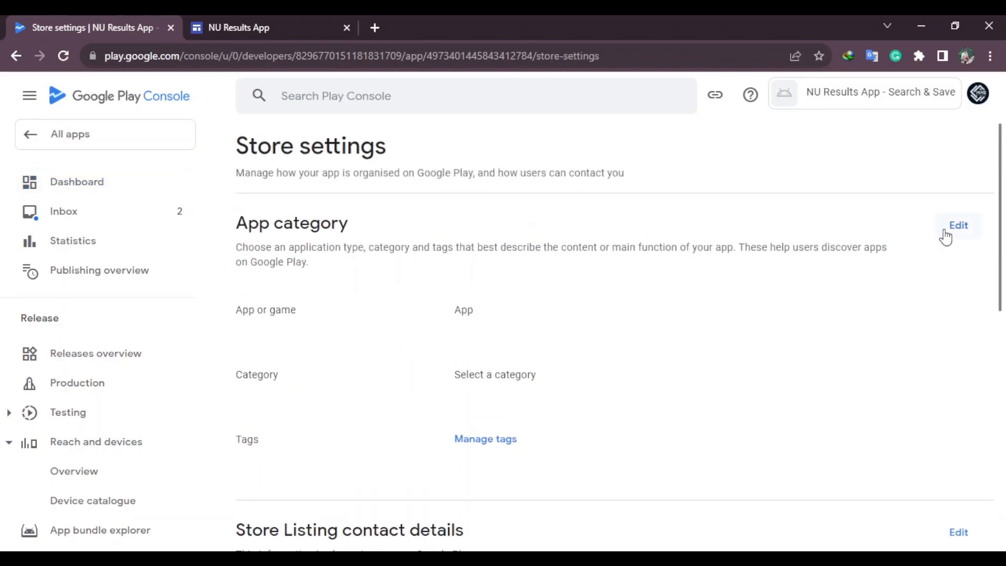
click(956, 228)
click(371, 309)
click(371, 314)
click(361, 372)
click(345, 301)
click(964, 526)
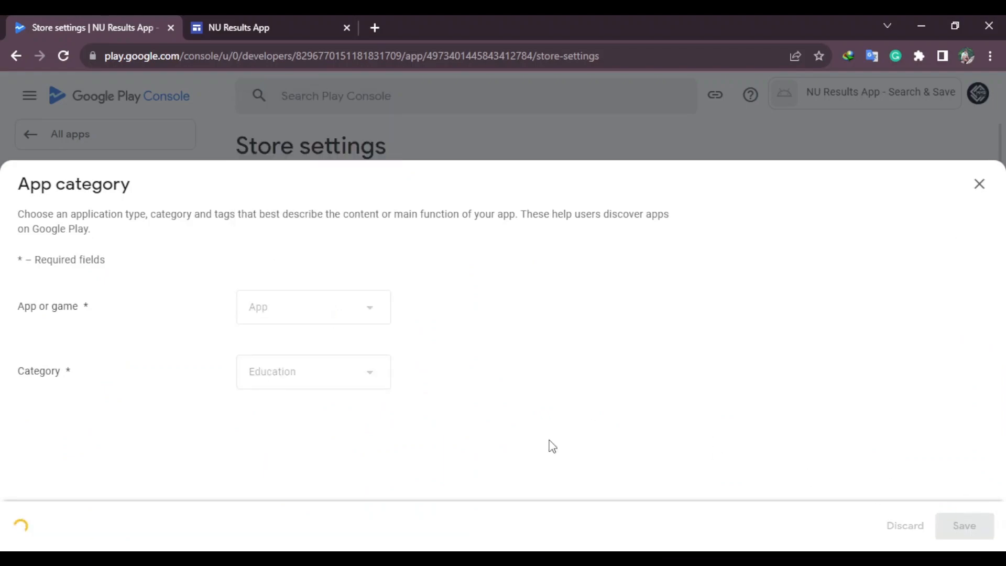
click(980, 184)
Apply the tags Education, Personalisation, Privacy & security, Productivity and Test preparation to the app
click(492, 365)
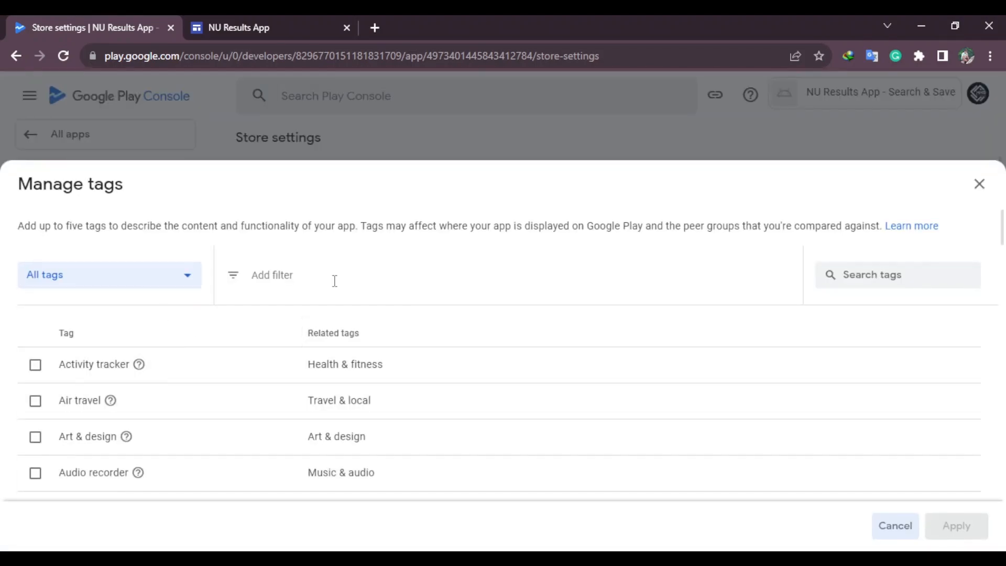
click(893, 278)
text(e)
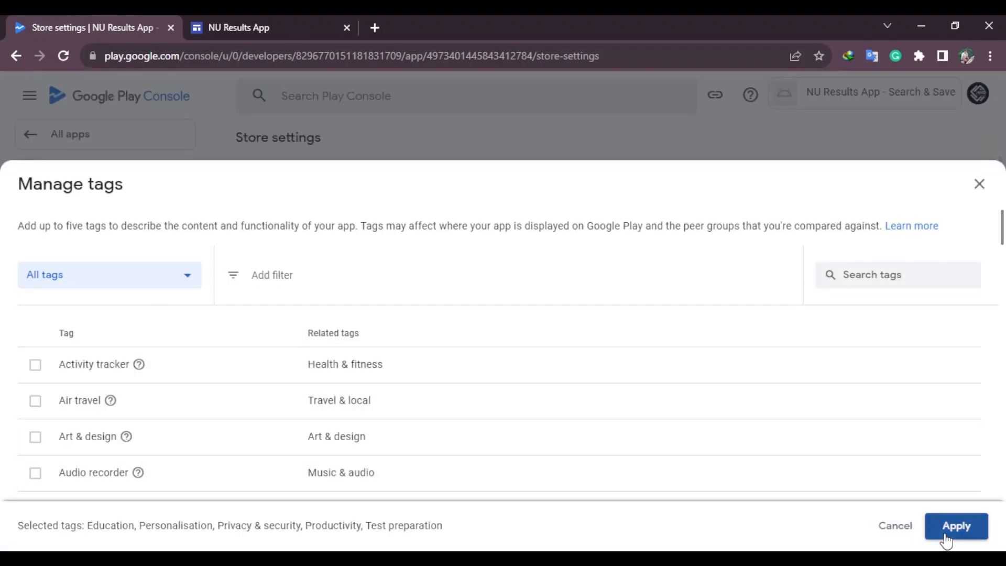
click(955, 527)
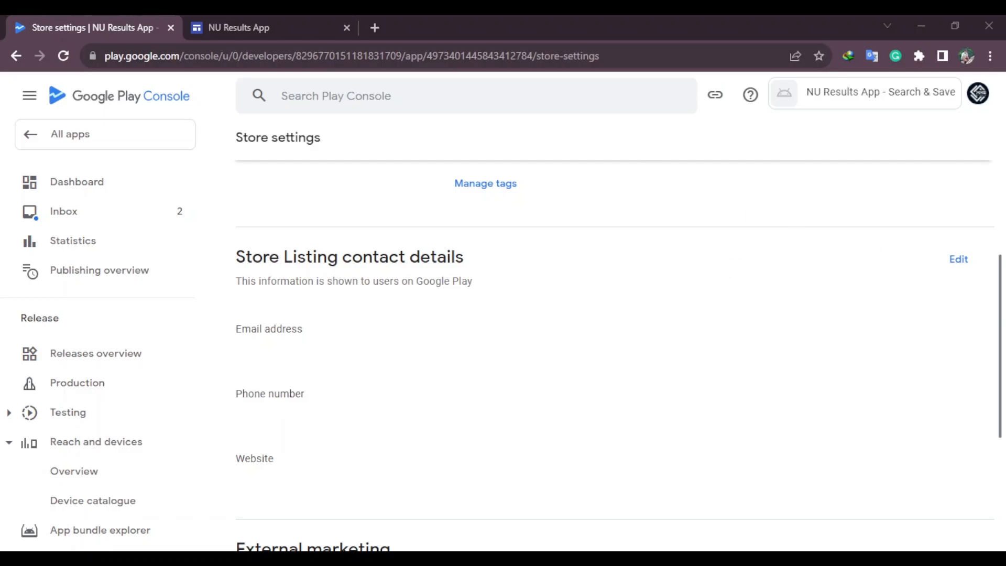
Enter the contact e-mail address in the Store Listing contact details and save
scroll(544, 289, down, 3)
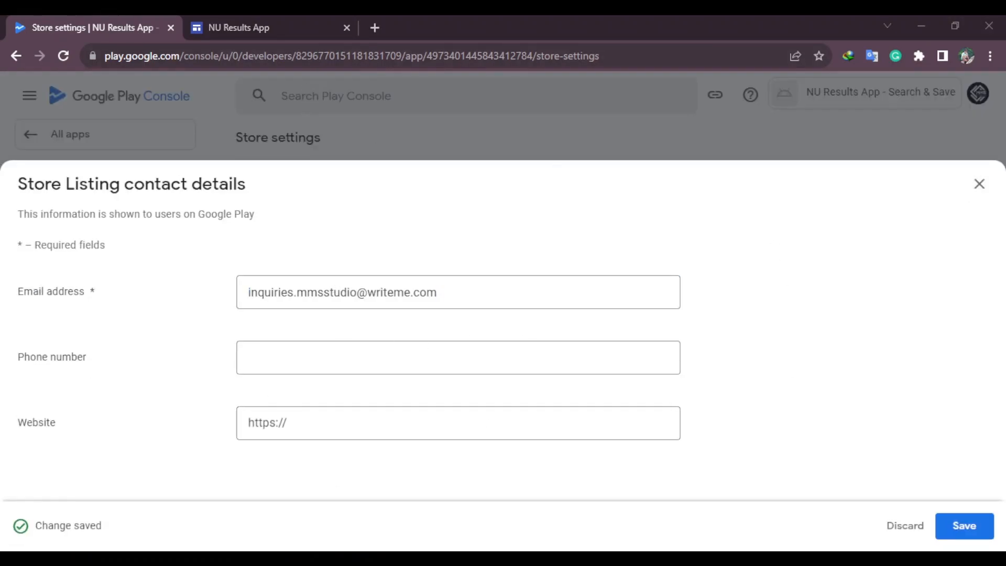
scroll(741, 434, down, 5)
scroll(586, 427, up, 10)
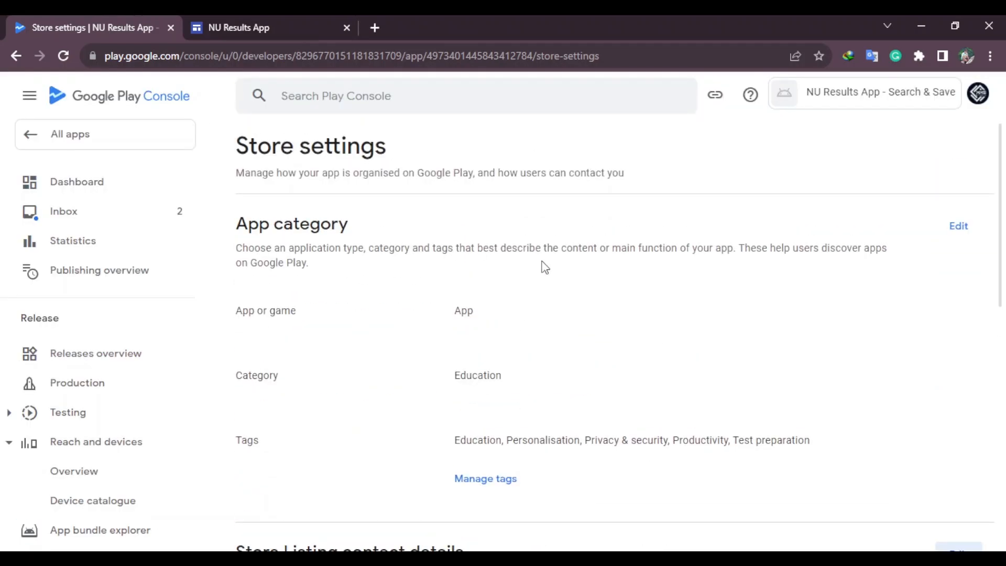
Open the main store listing and set the short description to "Get National University of Bangladesh results instantly - Print and save as PDF"
click(103, 138)
click(959, 445)
scroll(360, 386, down, 10)
click(479, 438)
click(760, 288)
text(Get National University of Bangladesh results instantly |Print and save as PDF)
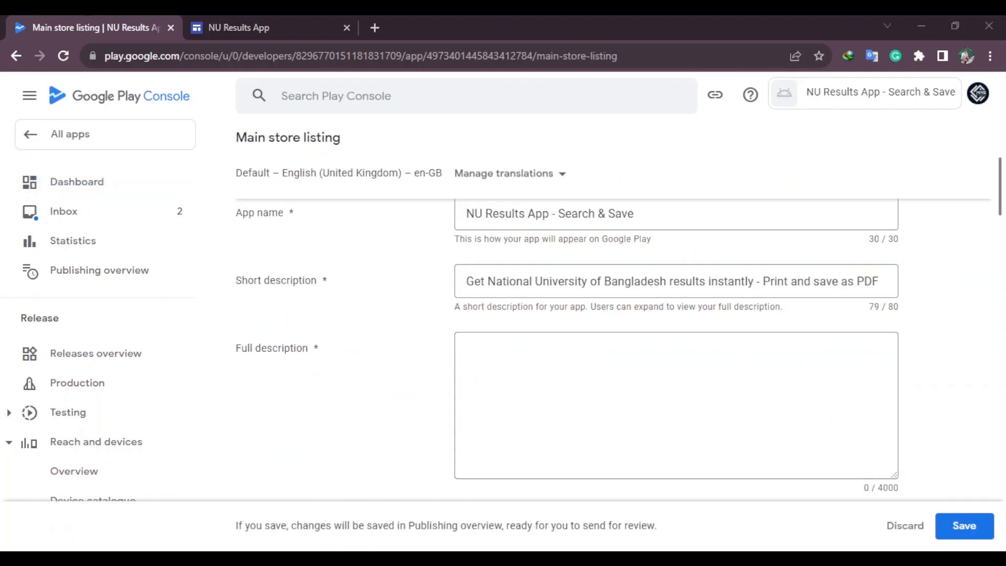
Paste the prepared promotional text for the NU Results App into the store listing's full description
click(750, 405)
key(ctrl+v)
key(Return)
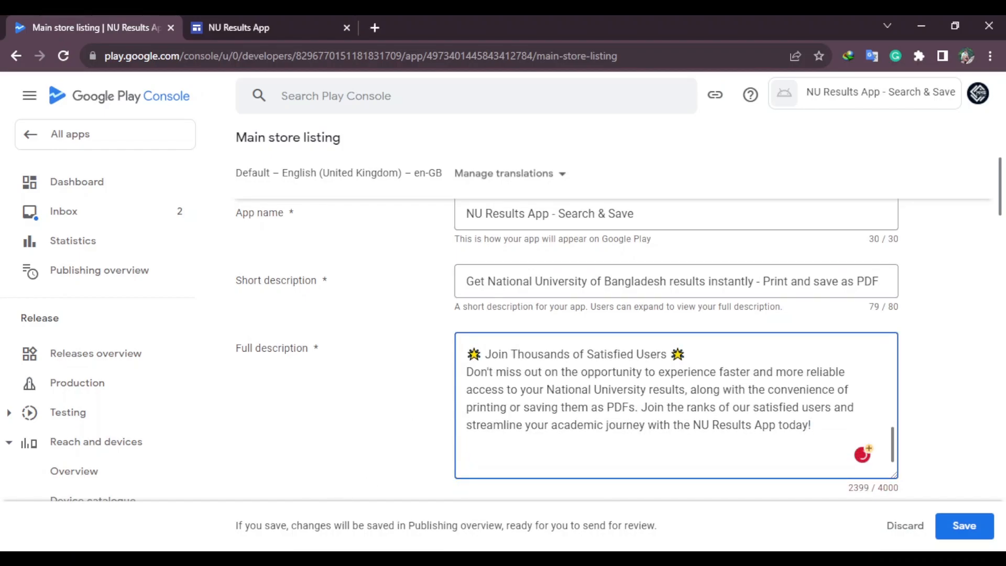
click(549, 31)
key(ctrl+v)
scroll(596, 411, up, 3)
scroll(744, 330, up, 5)
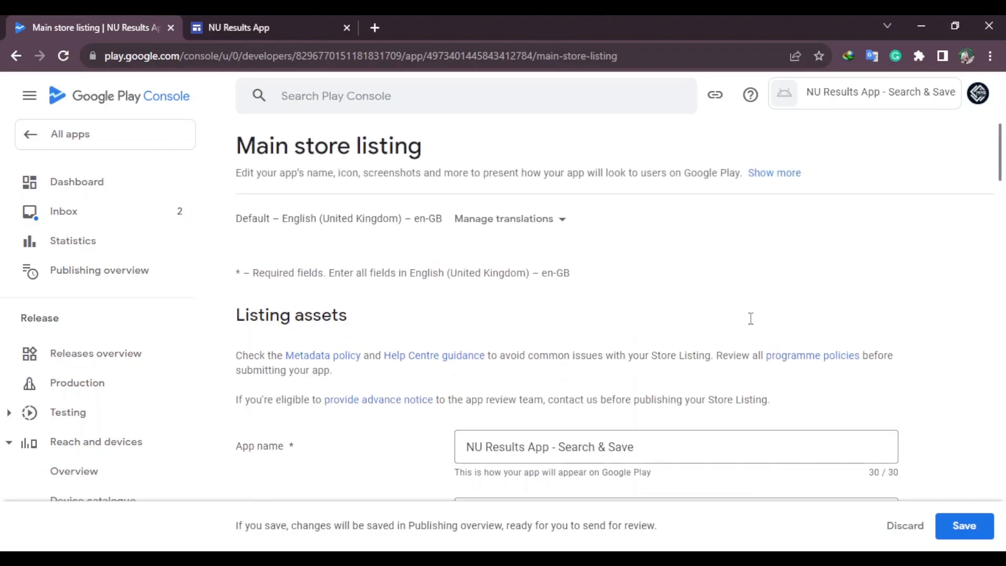
Upload the app icon and the feature graphic to the main store listing
scroll(593, 350, down, 12)
click(451, 384)
scroll(530, 376, down, 1)
scroll(533, 376, up, 1)
scroll(534, 377, down, 4)
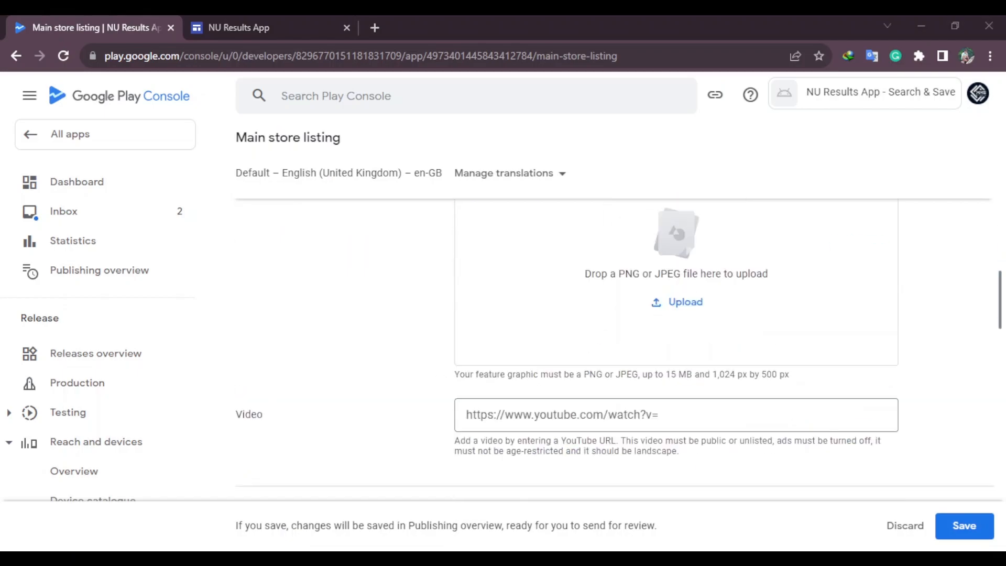
drag(720, 320, 719, 322)
Upload eight phone screenshots and the tablet screenshots to the main store listing, and save the listing
scroll(513, 388, down, 4)
scroll(514, 388, down, 1)
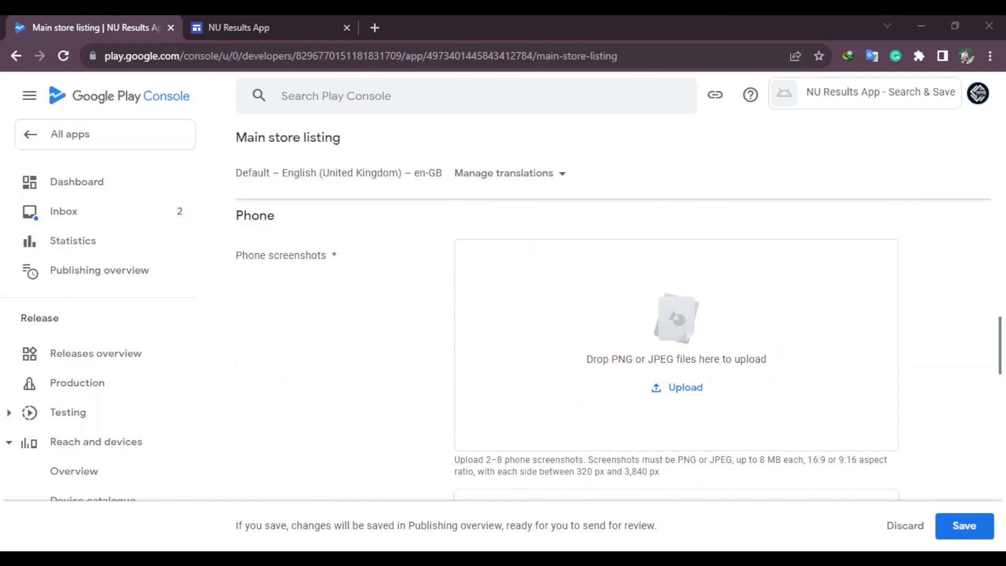
drag(591, 363, 591, 364)
scroll(542, 355, down, 5)
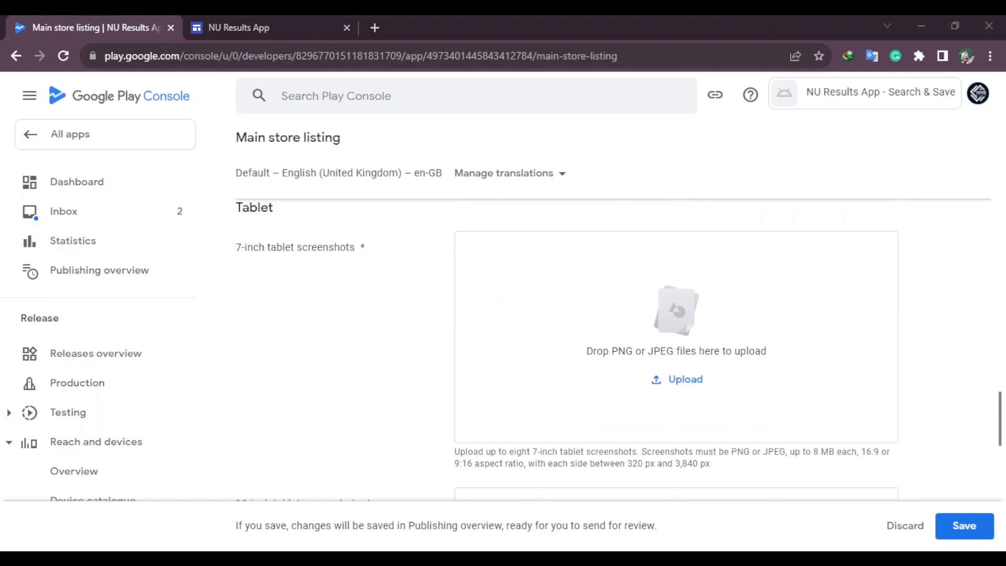
scroll(741, 411, down, 5)
scroll(664, 274, up, 10)
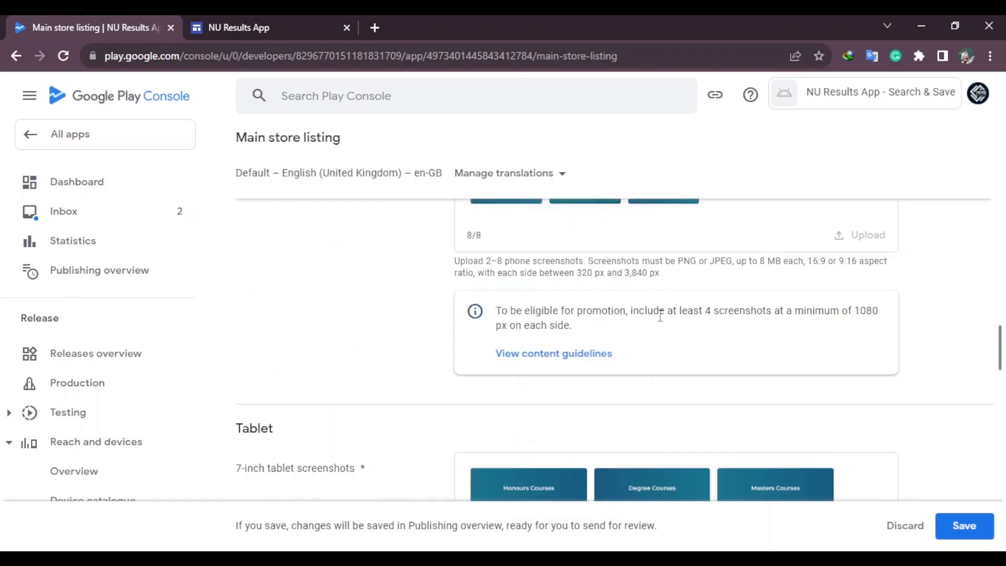
scroll(612, 313, down, 6)
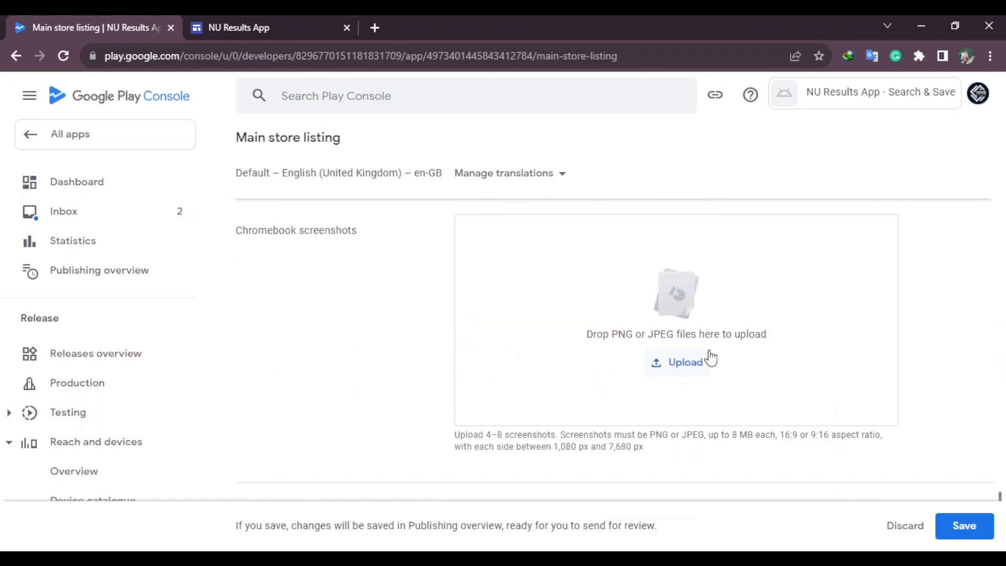
scroll(602, 354, up, 20)
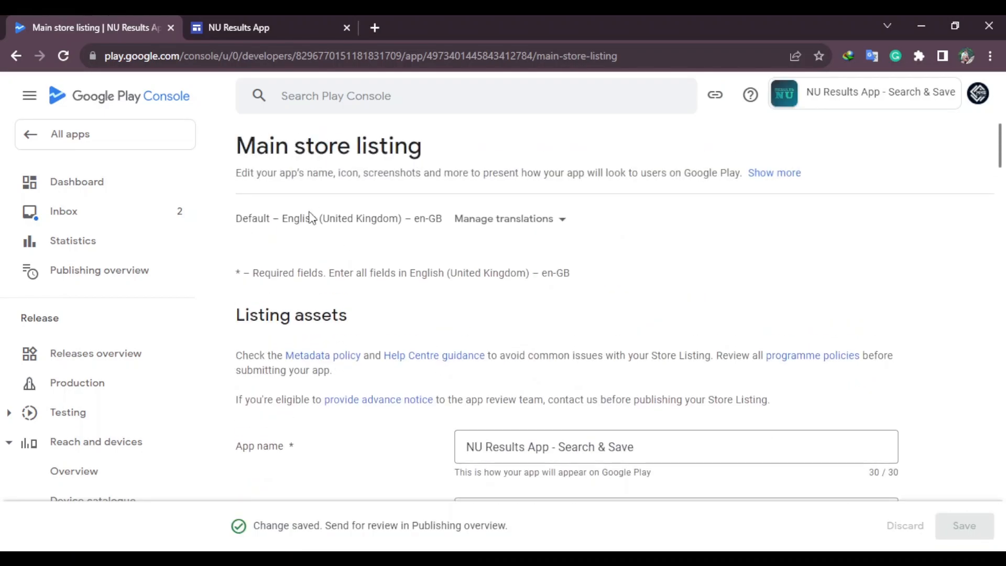
Return to the app's dashboard and look through the task lists for testing the app
click(56, 144)
click(945, 446)
scroll(411, 395, down, 5)
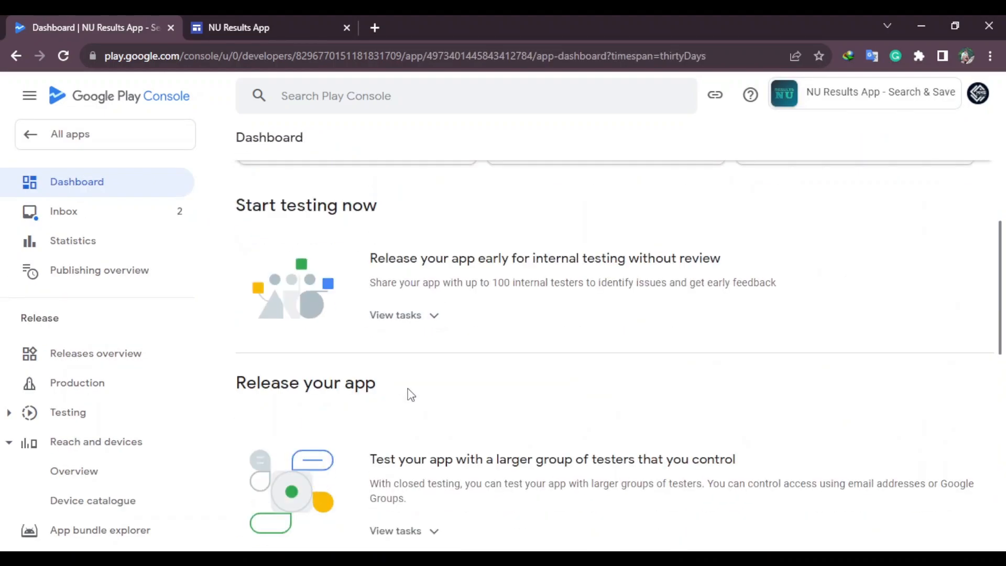
click(411, 316)
scroll(411, 318, down, 5)
click(412, 314)
scroll(521, 382, down, 3)
scroll(521, 382, up, 3)
scroll(521, 382, down, 8)
Open the production country task, add all countries and regions to the production track, and save
click(407, 424)
scroll(513, 317, down, 2)
click(513, 316)
click(524, 489)
click(254, 241)
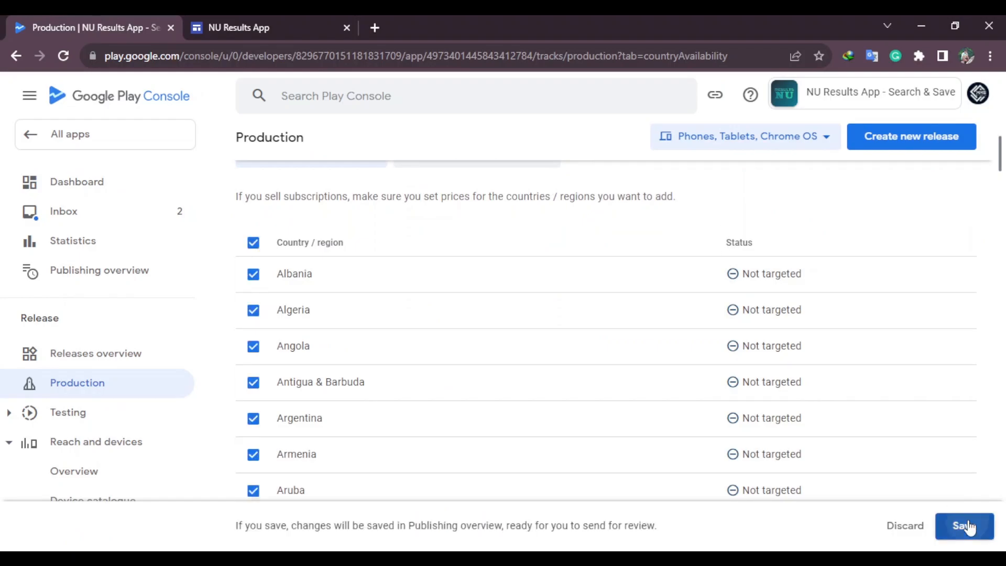
click(967, 526)
Check the app's dashboard and open the release dashboard of the Production track
click(104, 181)
scroll(465, 310, down, 10)
scroll(516, 360, up, 10)
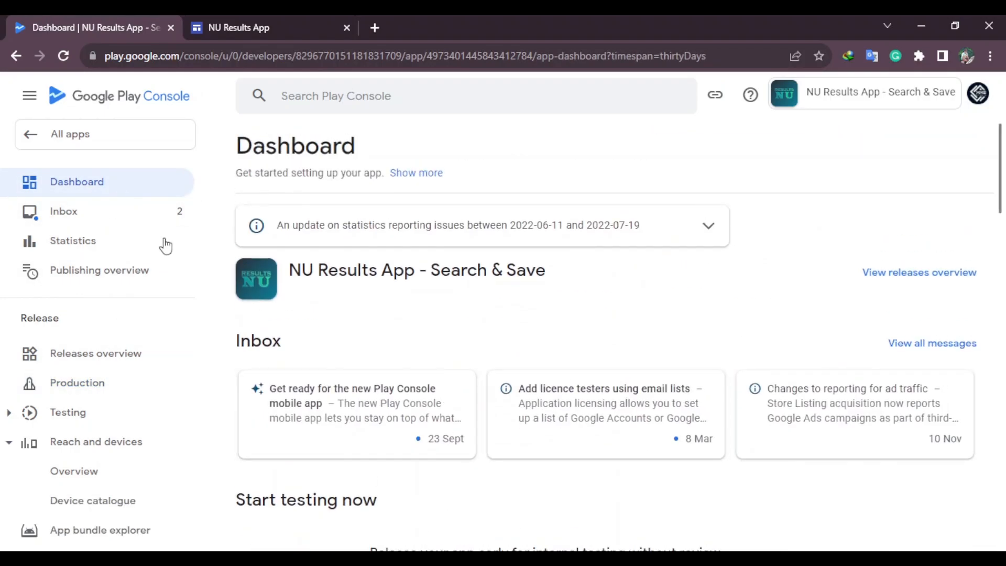
click(111, 387)
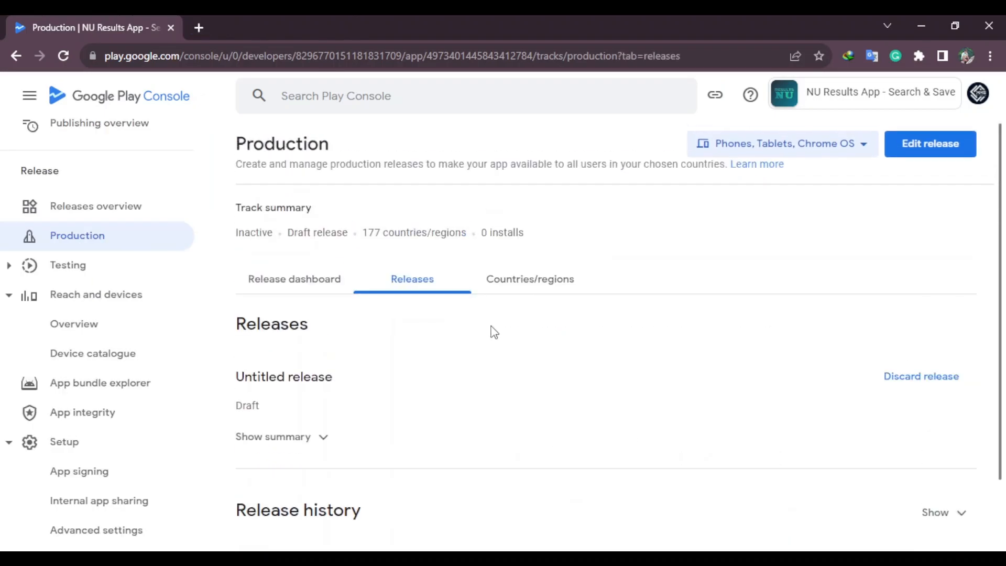
click(259, 288)
key(F5)
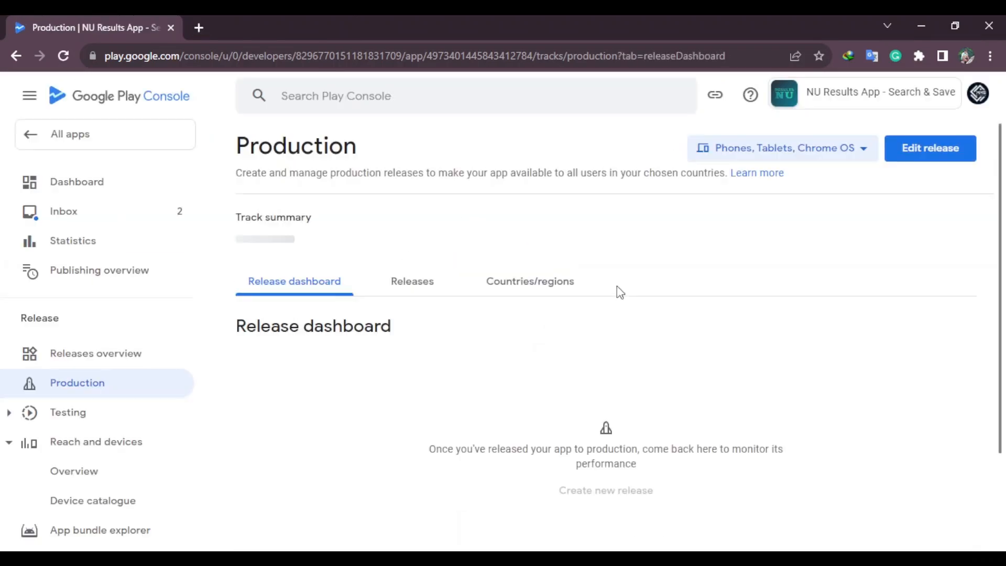
Edit the draft production release and choose the Google-generated key for app signing
click(930, 149)
scroll(346, 391, down, 2)
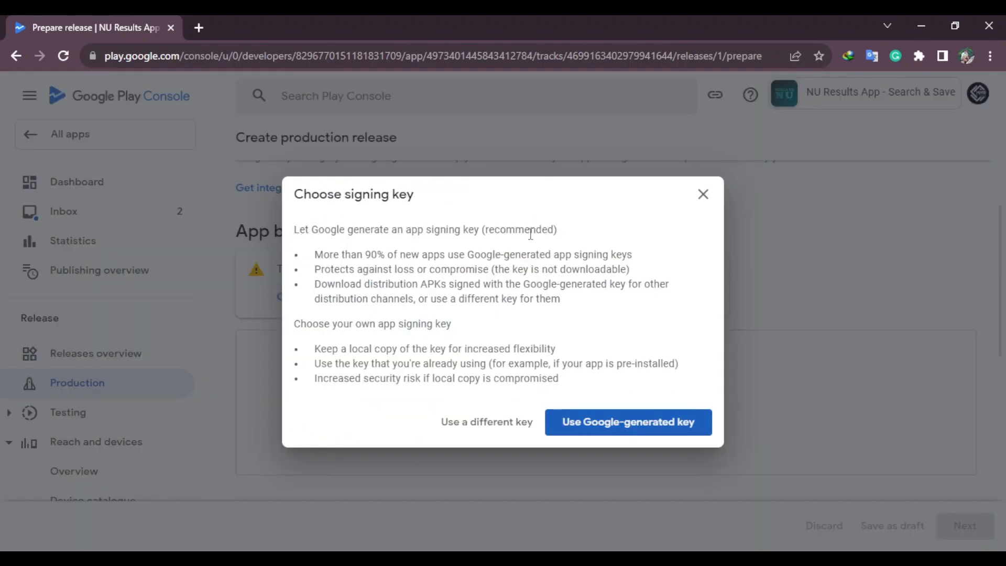
drag(320, 254, 506, 256)
click(628, 422)
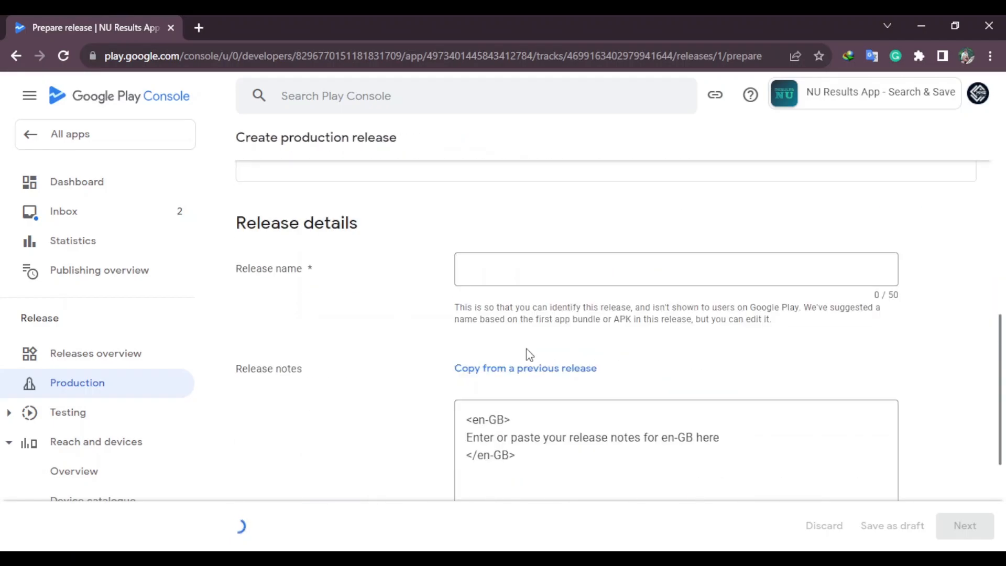
Upload the app bundle app-release.aab to the production release
drag(536, 367, 462, 391)
scroll(429, 393, down, 3)
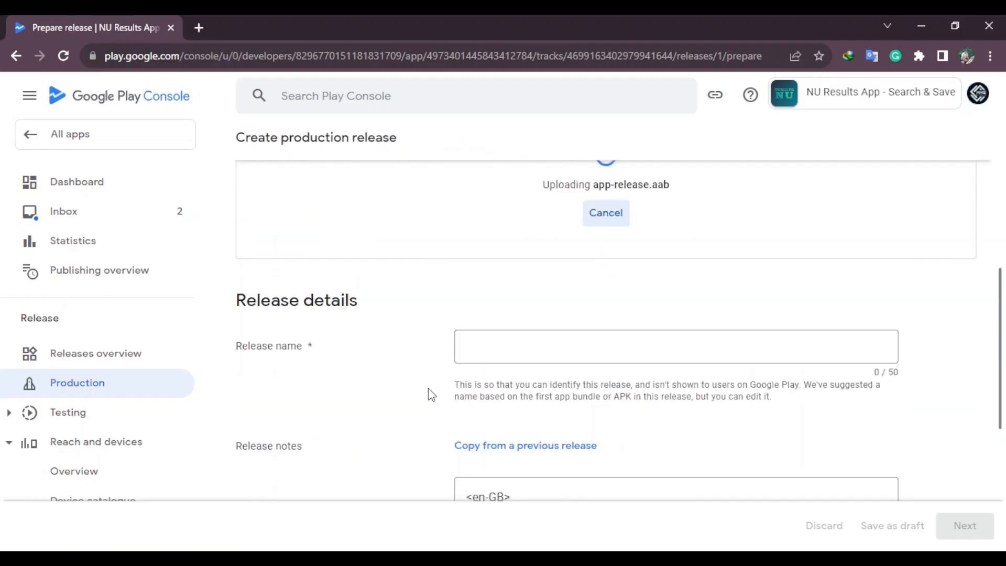
Enter release notes beginning "Introducing NU Results App - Search and Save!" and continue to the release preview
scroll(614, 403, down, 4)
drag(723, 387, 750, 371)
text(Introducing NU Results App - Search and Save! Access your National University results quickly and save them as PDF for hassle-free academic success.)
scroll(560, 327, up, 5)
click(966, 529)
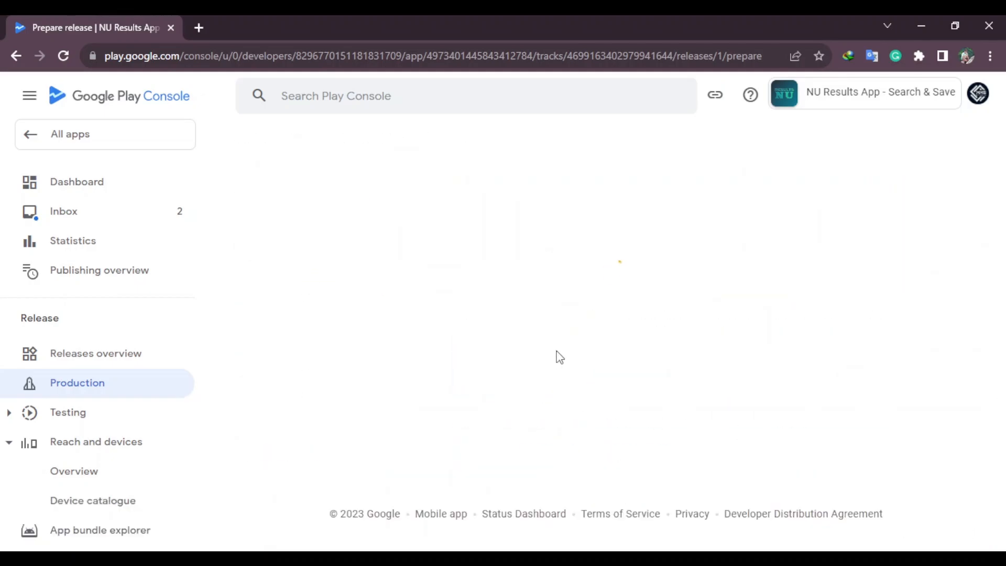
Complete the Advertising ID declaration with the answer No, save it, and return to the App content overview
click(379, 419)
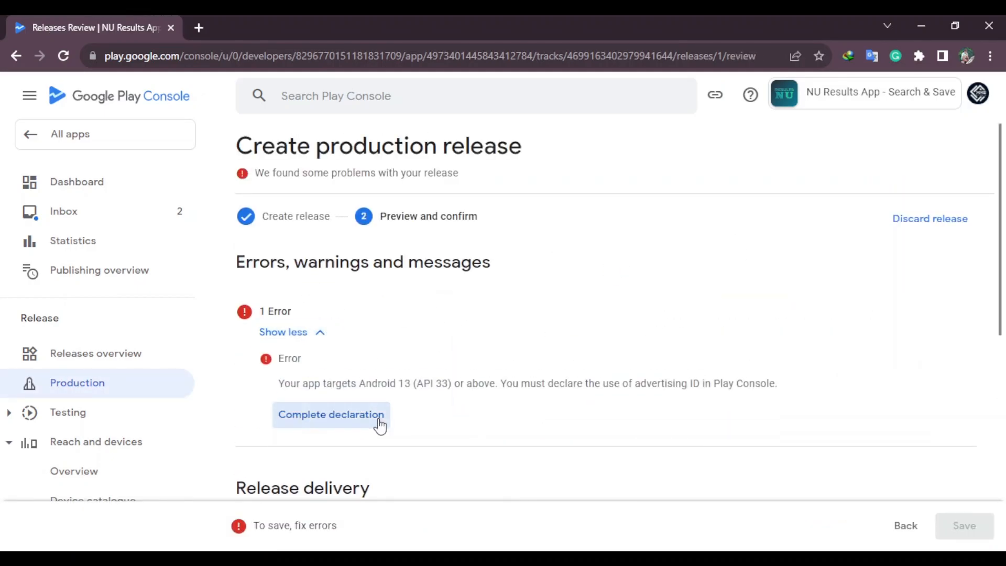
click(243, 387)
scroll(375, 407, down, 2)
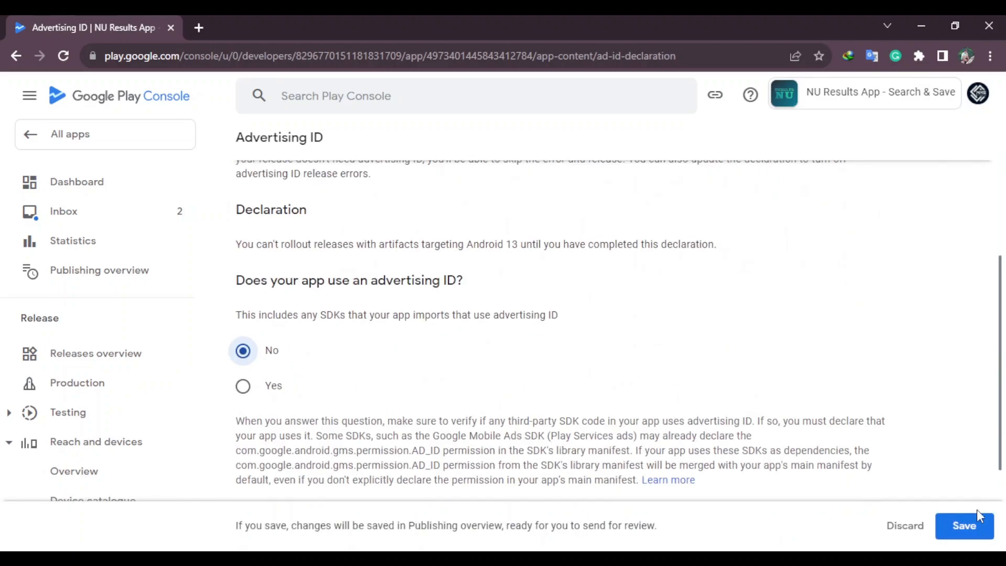
click(971, 519)
scroll(404, 328, up, 5)
click(255, 149)
scroll(108, 326, down, 2)
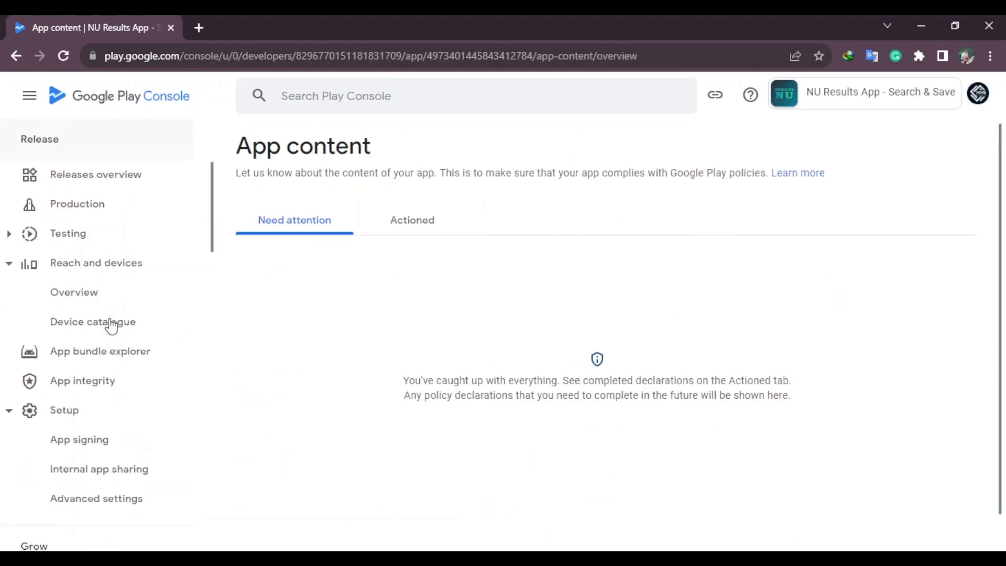
Check the pending changes in the publishing overview and reopen the production release through the dashboard's tasks
click(105, 276)
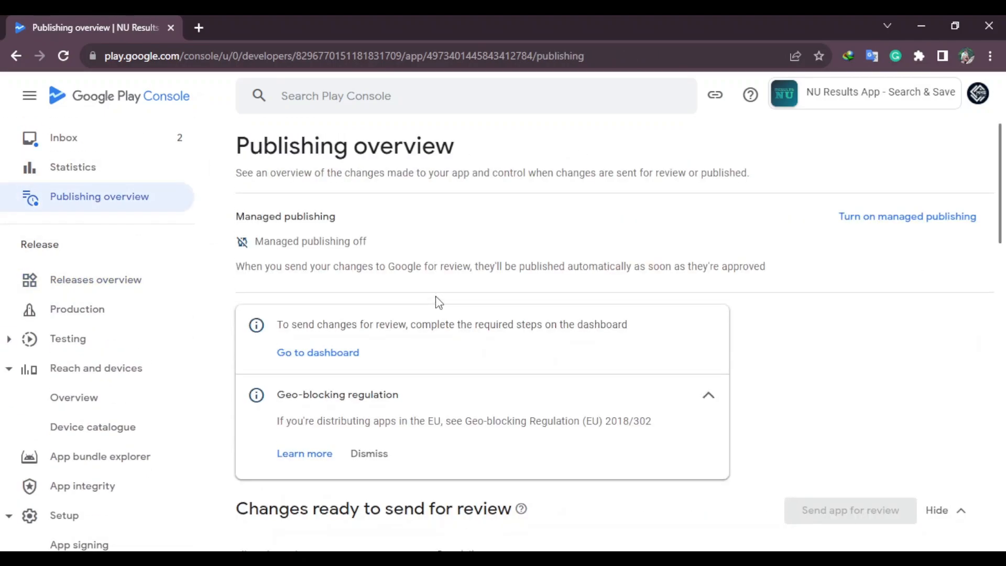
scroll(367, 294, down, 1)
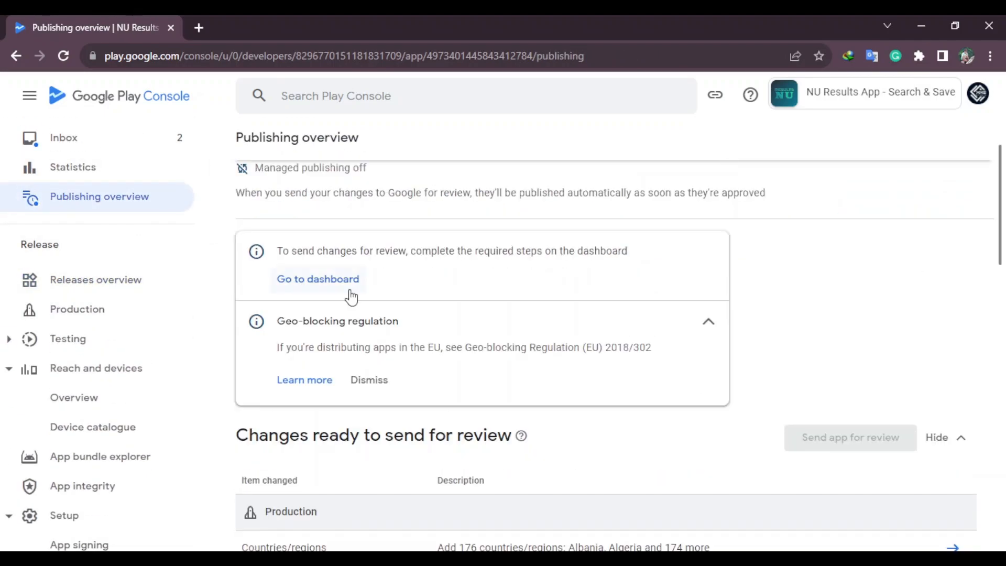
scroll(456, 283, down, 8)
scroll(367, 341, up, 10)
click(351, 354)
scroll(468, 374, down, 10)
scroll(468, 375, down, 5)
click(476, 391)
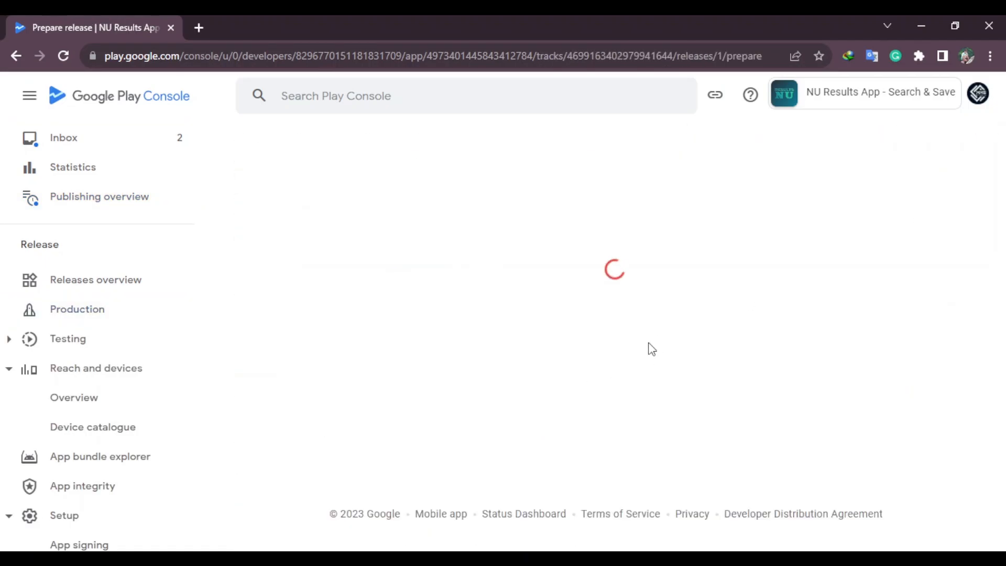
Continue the production release to its preview, save it, and examine the changes ready to send for review
scroll(971, 537, down, 10)
click(969, 534)
scroll(524, 317, down, 4)
scroll(521, 317, up, 4)
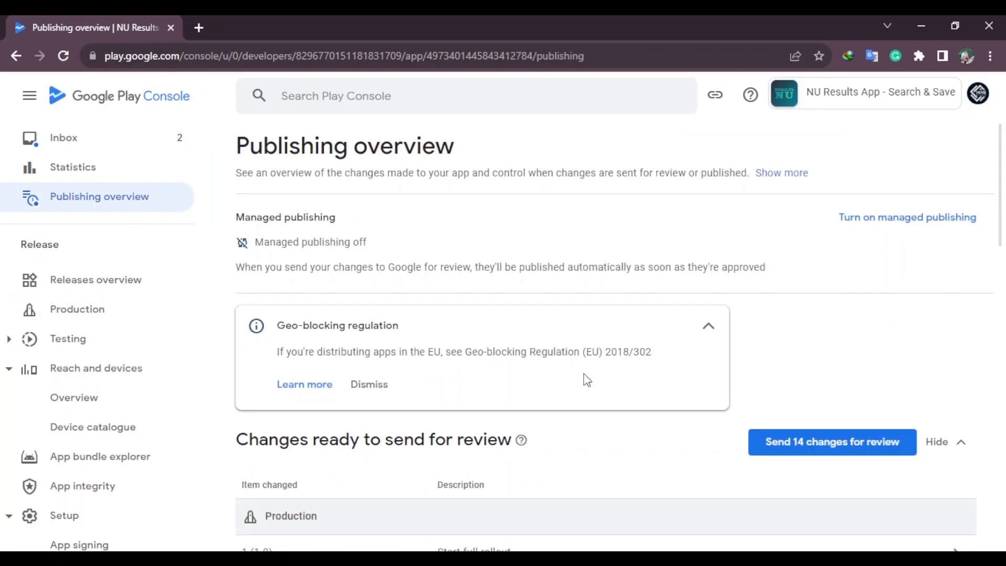
scroll(584, 377, down, 3)
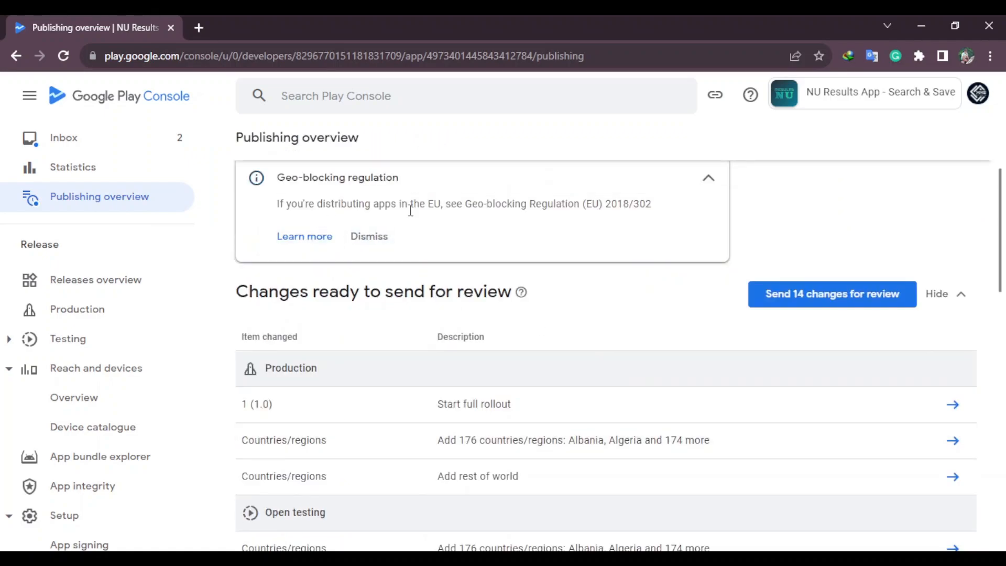
Review the pending changes in the publishing overview, send all of them for review, and confirm the submission
scroll(655, 310, down, 15)
scroll(400, 343, up, 12)
click(808, 368)
click(599, 400)
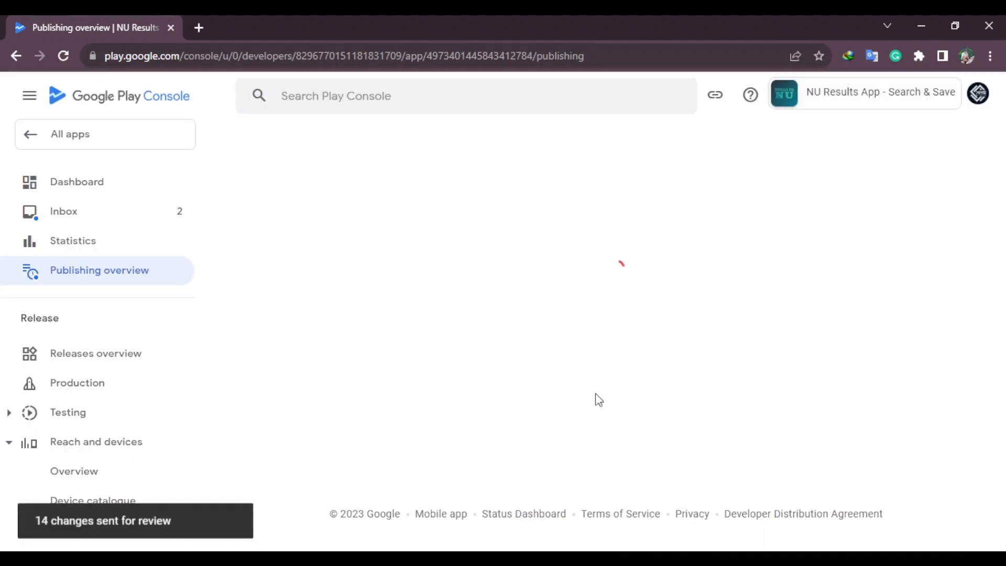
Check the NU Results App's update status in the list of all apps, revisiting its publishing overview in between
scroll(598, 398, down, 15)
click(130, 147)
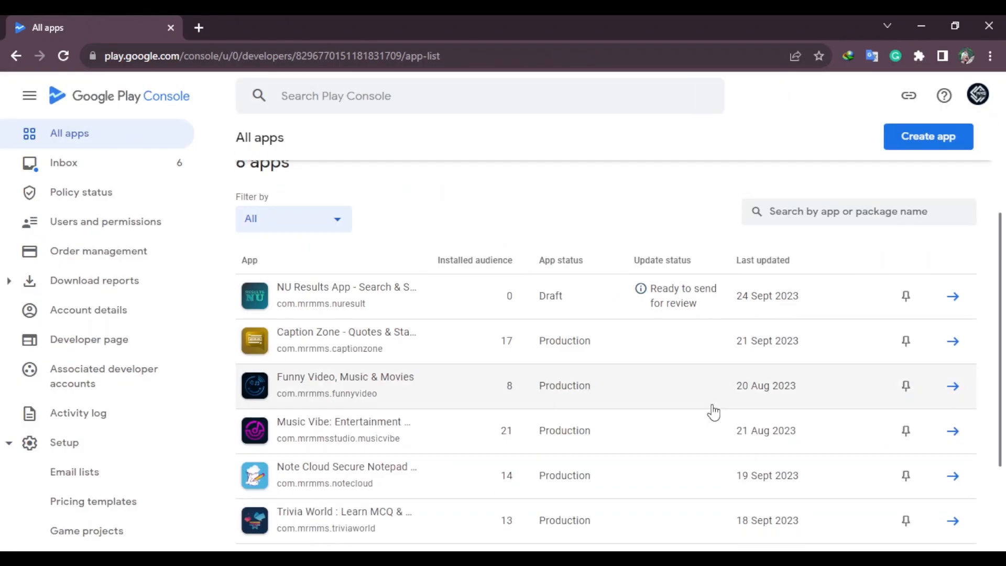
click(138, 272)
scroll(580, 389, down, 5)
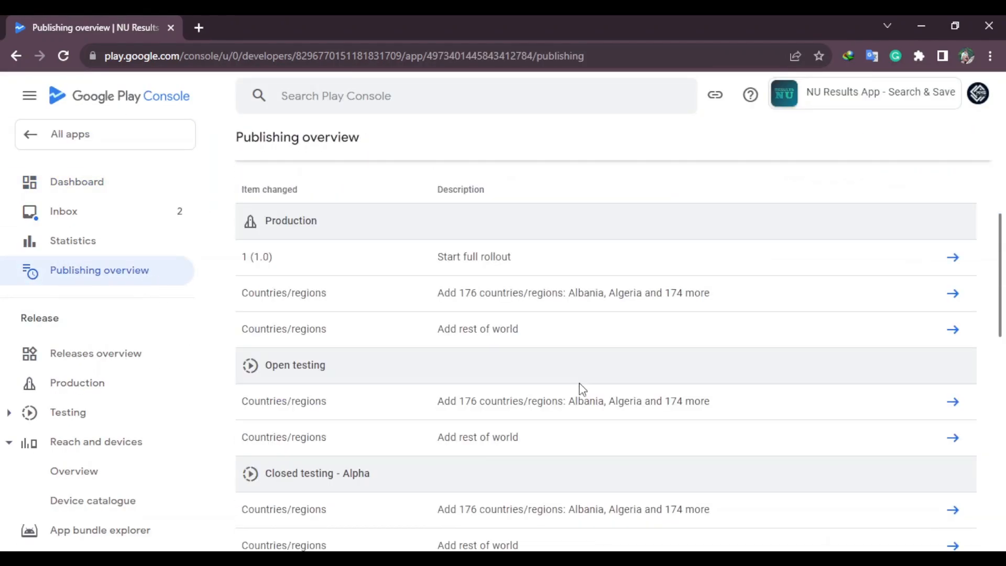
click(89, 136)
scroll(535, 378, down, 1)
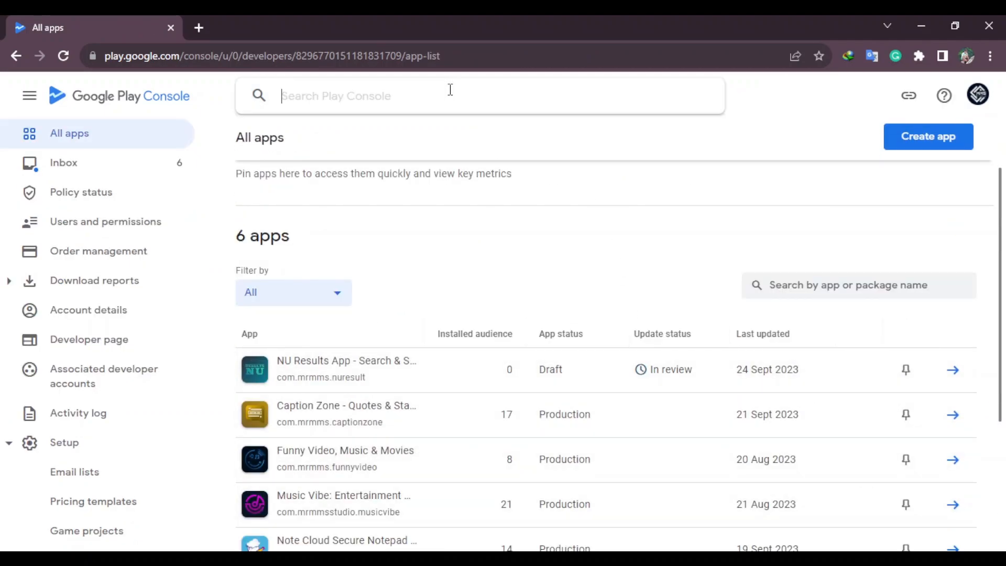
Write the note "time now - 24/09/2023 [04:07 PM]" in the Play Console search field
text(now - 24/09)
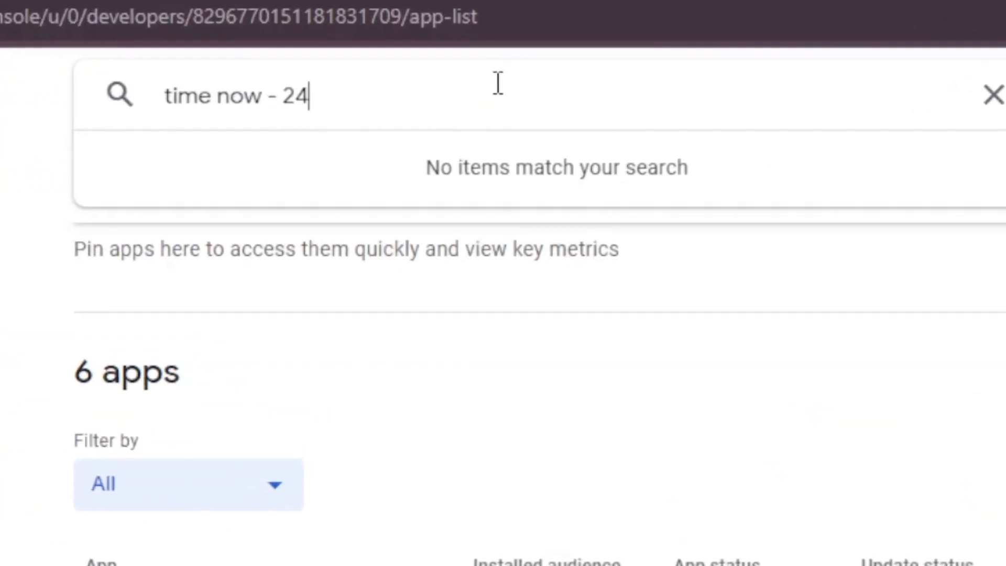
text(/2023)
drag(411, 104, 125, 108)
click(525, 102)
text([04:07 PM])
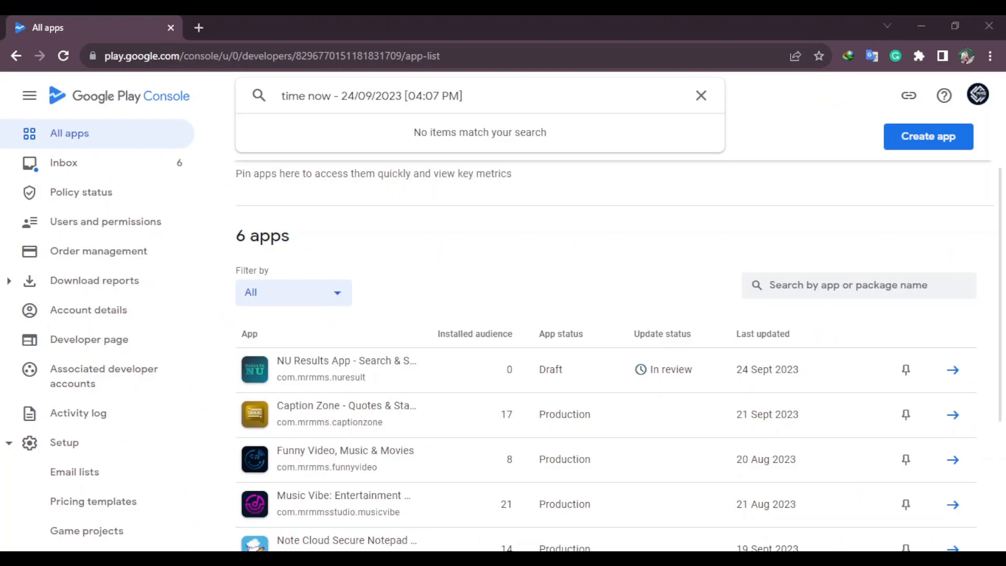
Open the NU Results App from the list of all apps and look through its dashboard
click(270, 555)
click(270, 556)
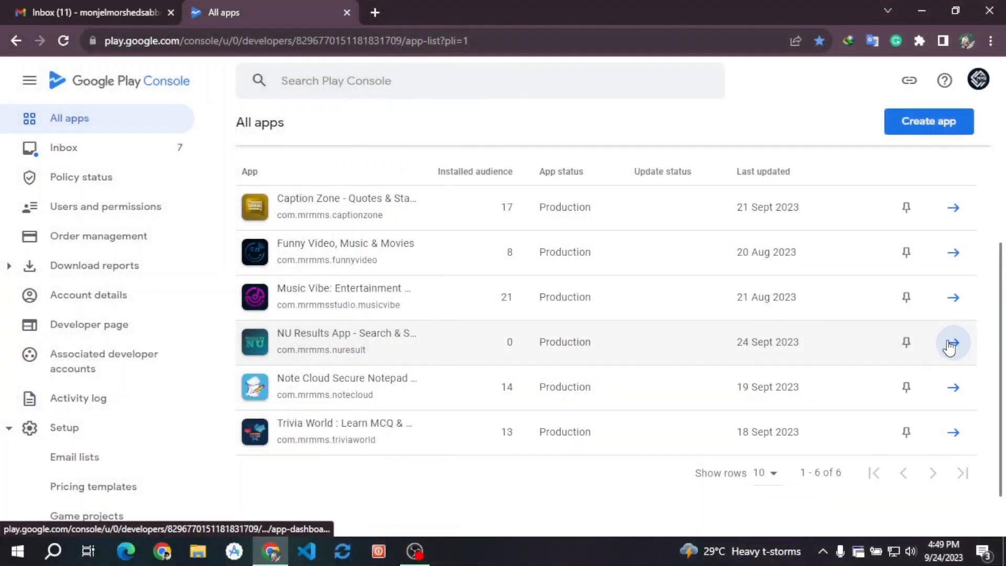
click(950, 343)
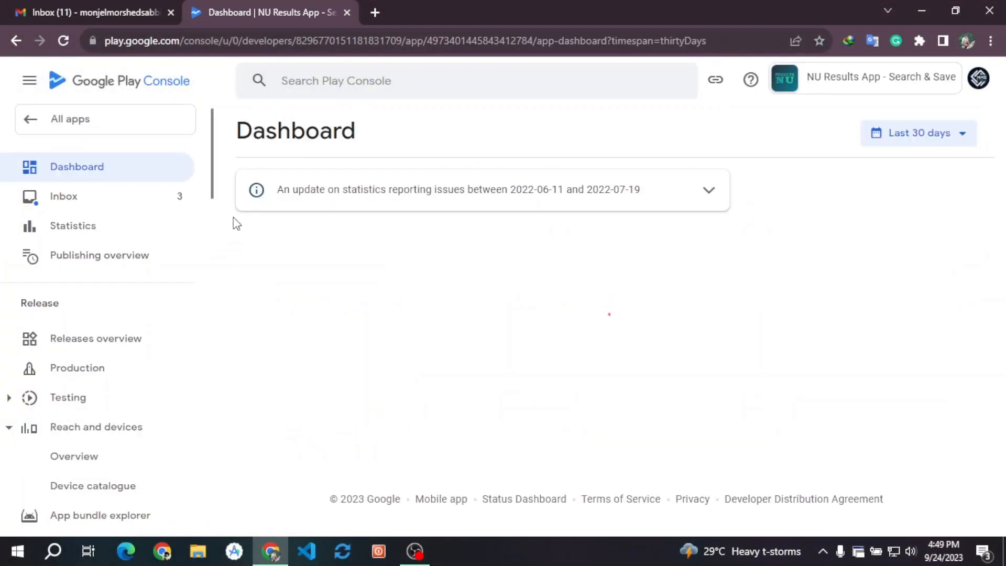
click(467, 259)
scroll(466, 267, down, 5)
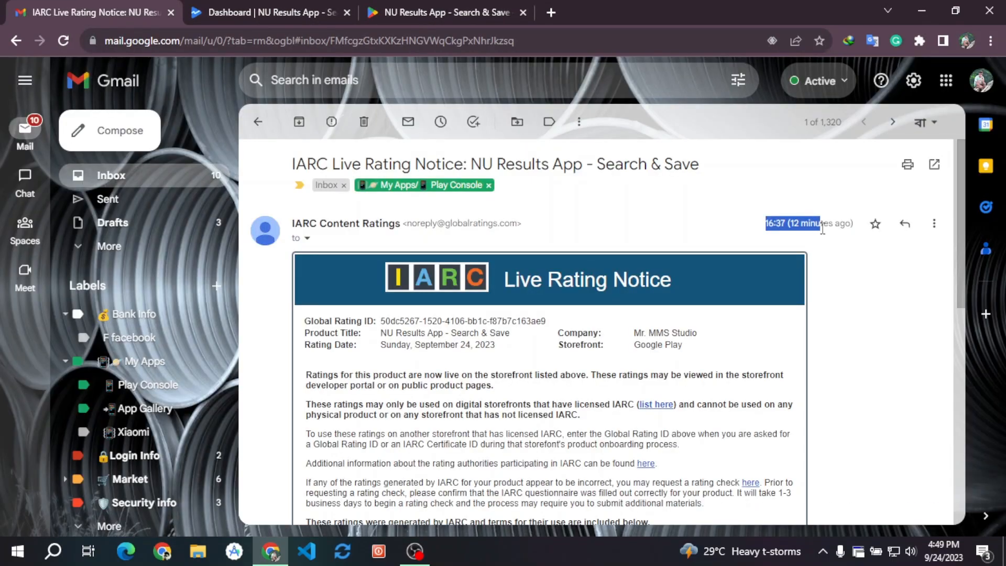
Read the IARC Live Rating Notice e-mail for the NU Results App and return to the app's dashboard
scroll(746, 226, down, 1)
scroll(747, 226, up, 1)
click(203, 12)
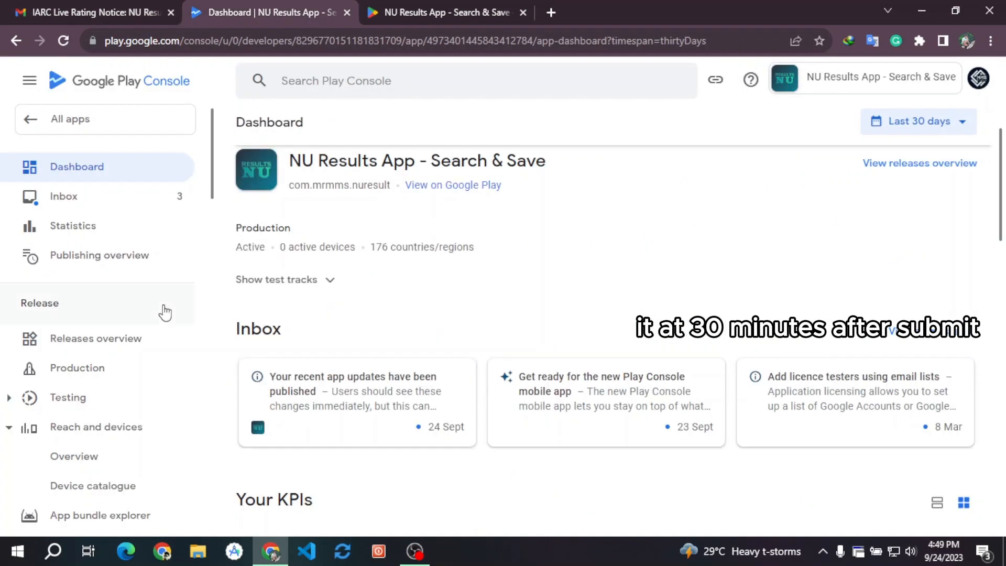
Examine the NU Results App's public Google Play listing, including its description and data safety section, and open the trailer
click(439, 16)
click(619, 265)
scroll(71, 237, down, 5)
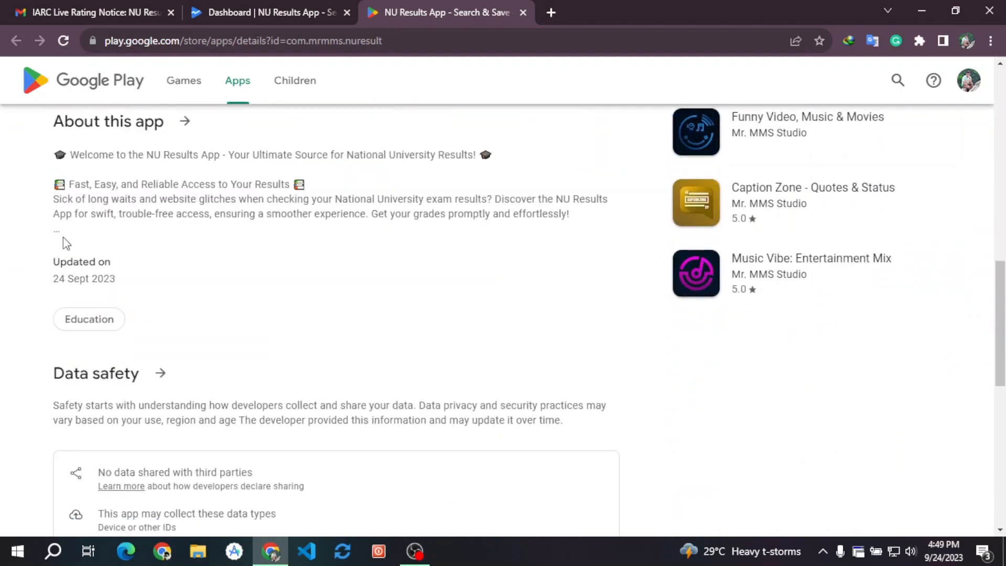
scroll(236, 184, up, 6)
click(908, 267)
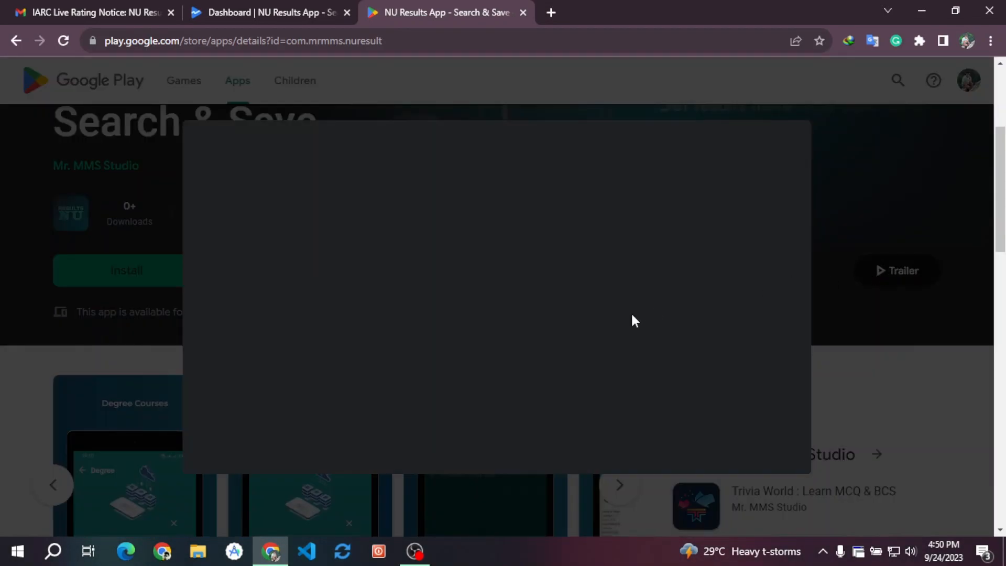